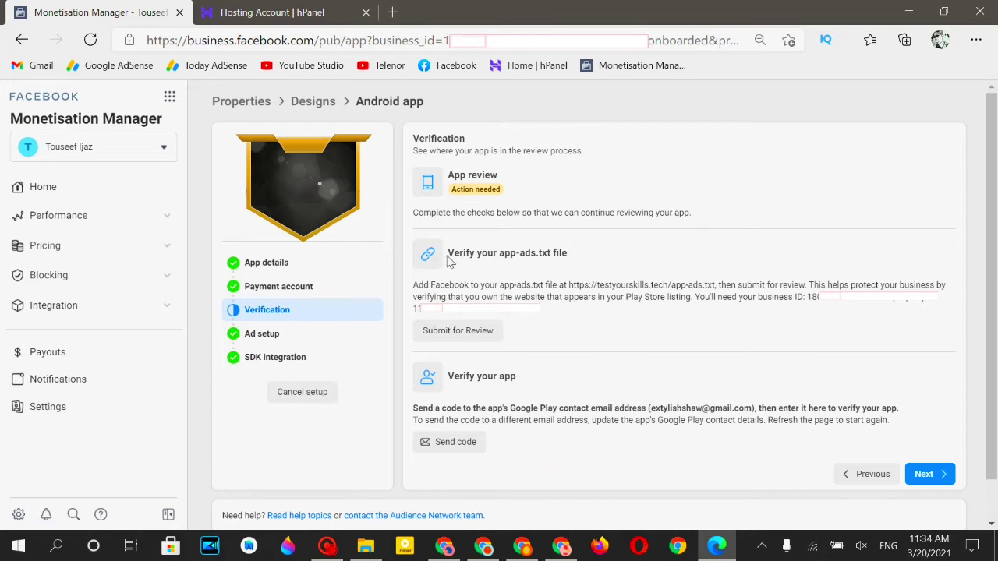
# Step: Read through the 'Verify your app-ads.txt file' instructions on the verification page
pyautogui.moveTo(447, 254); pyautogui.dragTo(549, 257)
pyautogui.click(538, 266)
pyautogui.moveTo(448, 253); pyautogui.dragTo(559, 253)
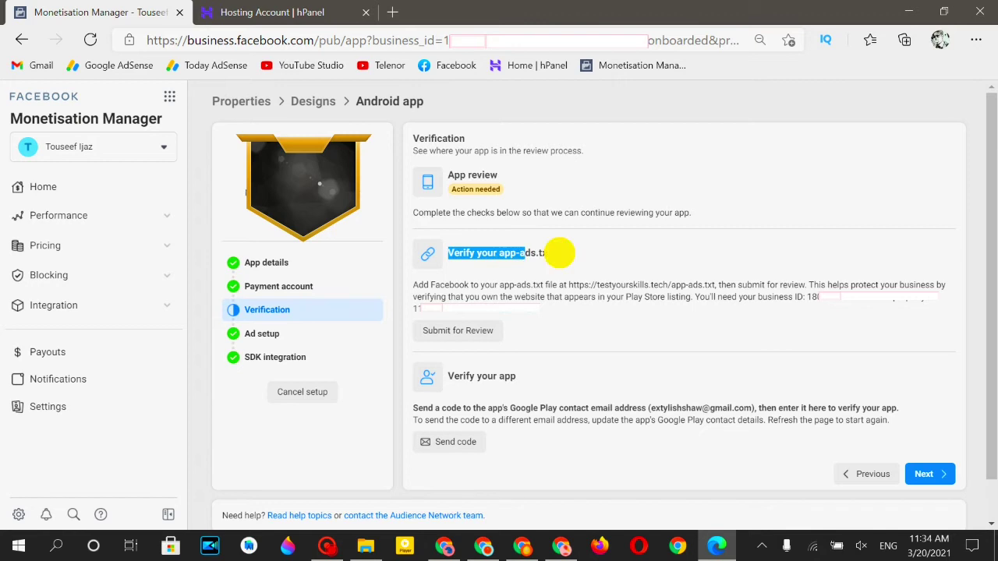
pyautogui.click(560, 253)
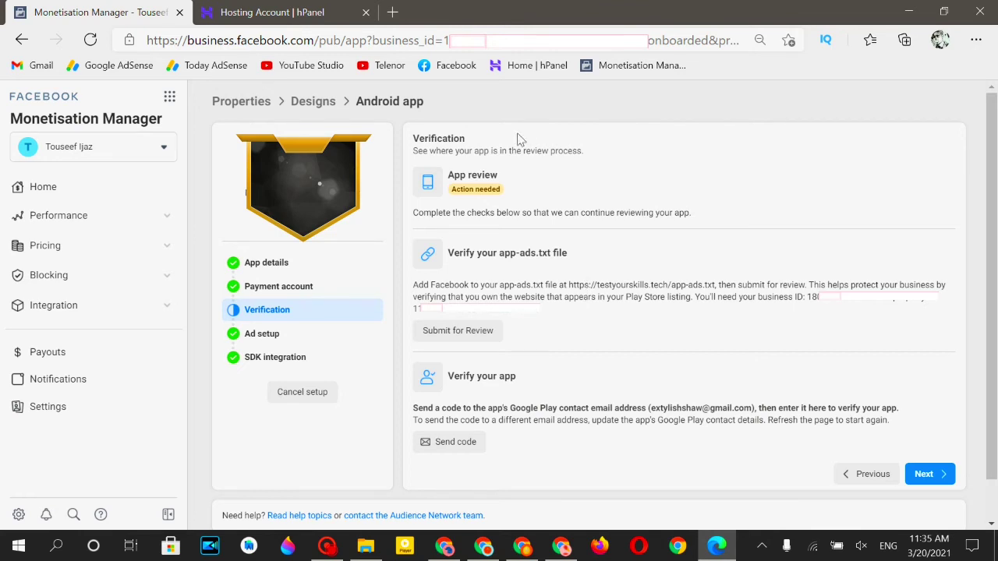
pyautogui.moveTo(414, 213); pyautogui.dragTo(519, 213)
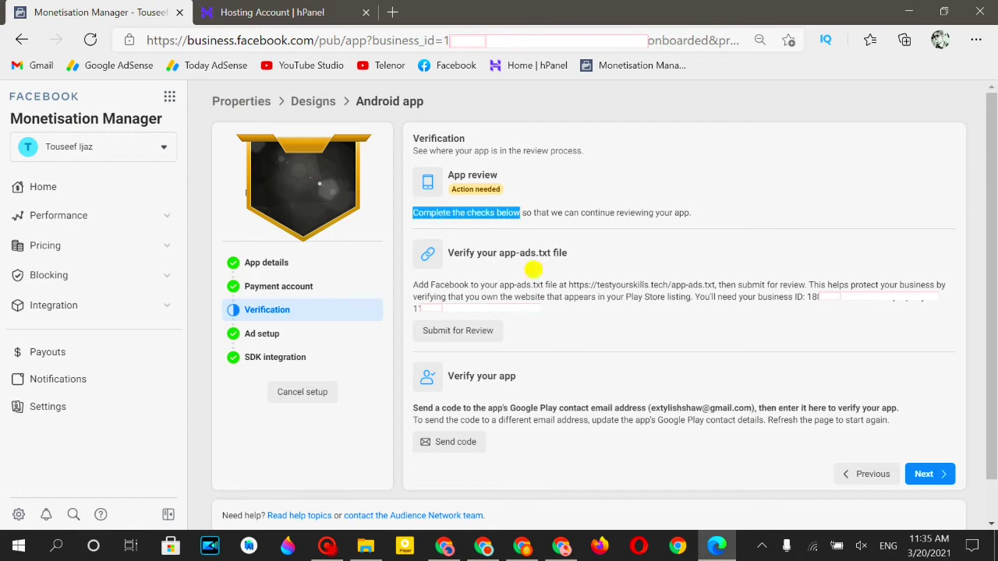
pyautogui.click(564, 366)
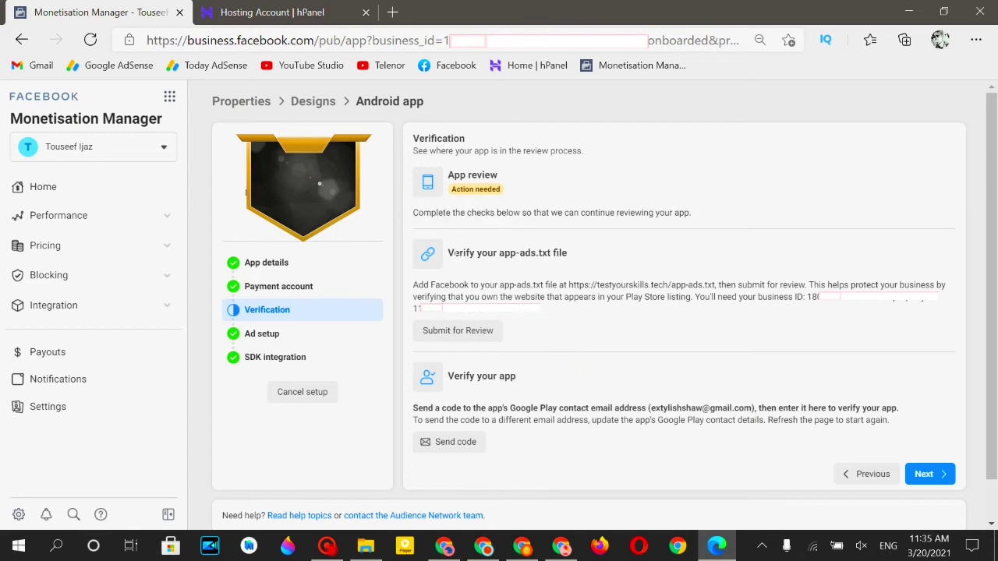
pyautogui.moveTo(447, 253); pyautogui.dragTo(563, 252)
pyautogui.click(563, 253)
pyautogui.moveTo(449, 377); pyautogui.dragTo(515, 377)
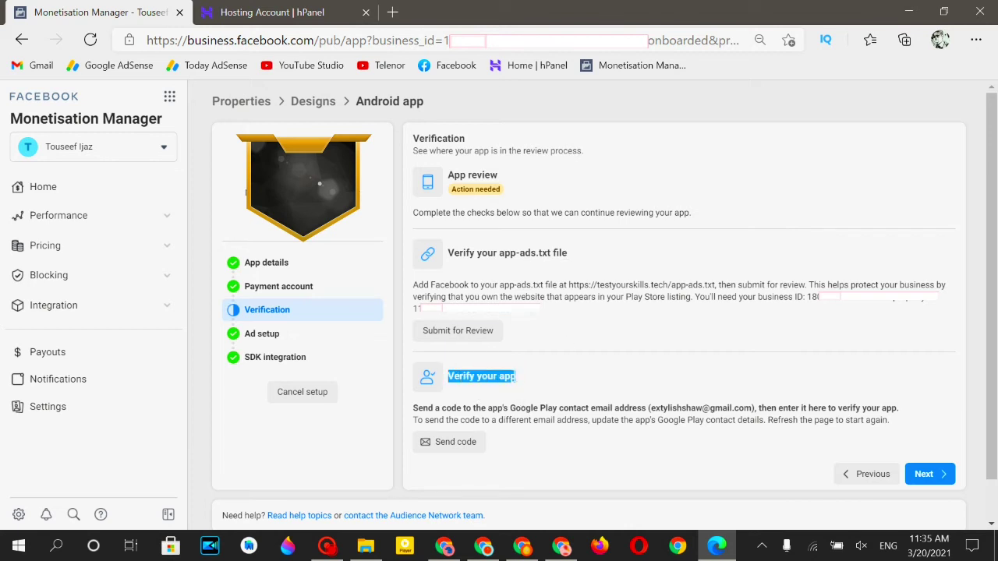
pyautogui.click(569, 277)
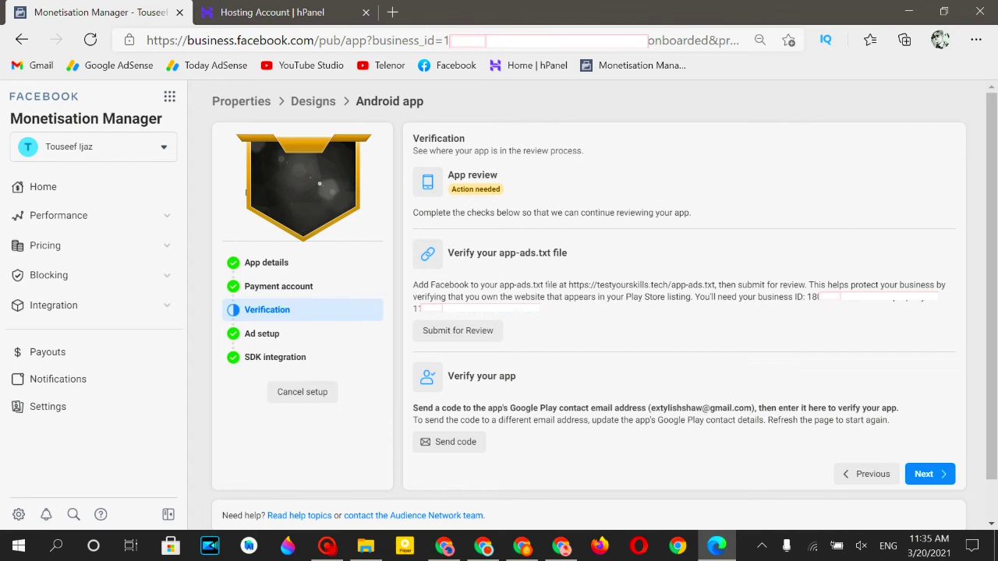
pyautogui.doubleClick(515, 286)
pyautogui.click(566, 284)
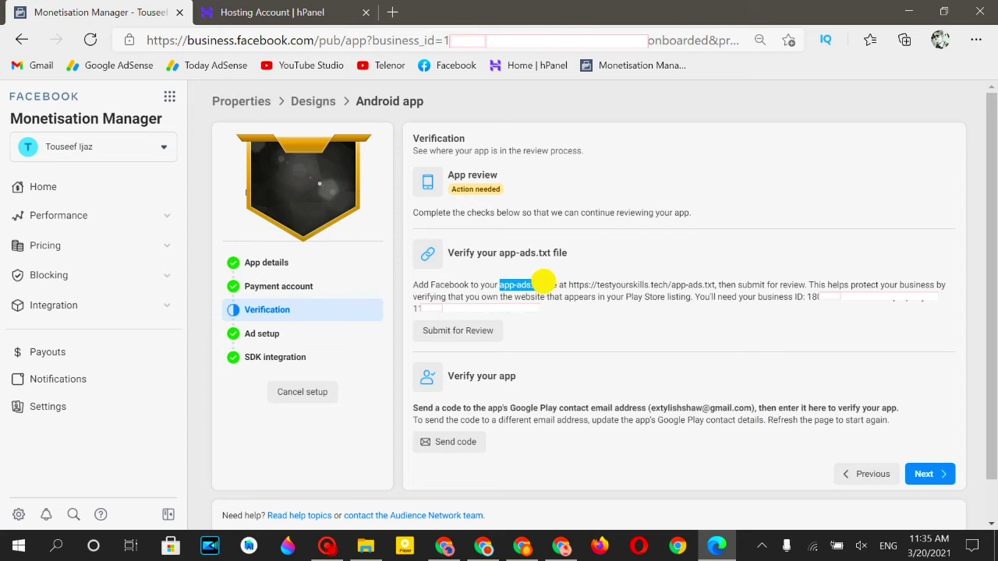
pyautogui.moveTo(499, 285); pyautogui.dragTo(544, 286)
pyautogui.click(540, 285)
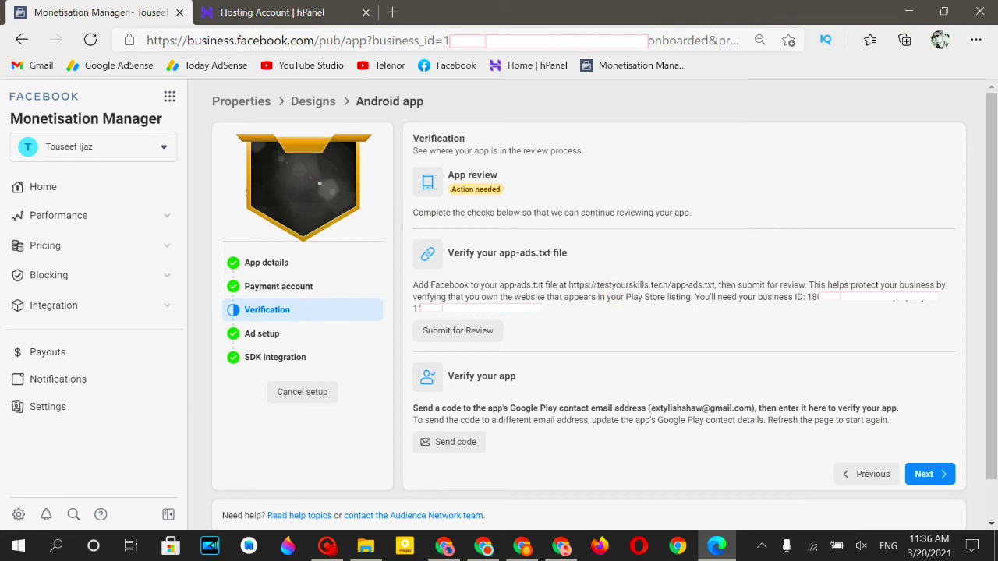
pyautogui.moveTo(500, 254); pyautogui.dragTo(538, 253)
pyautogui.click(544, 254)
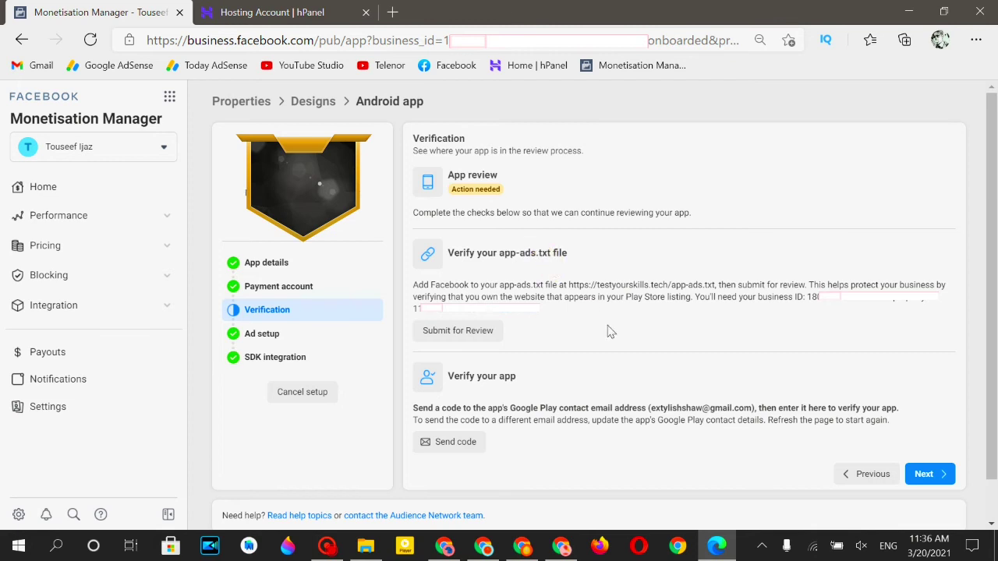
# Step: Open the app-ads.txt help article in a new tab and skim it
pyautogui.click(529, 318)
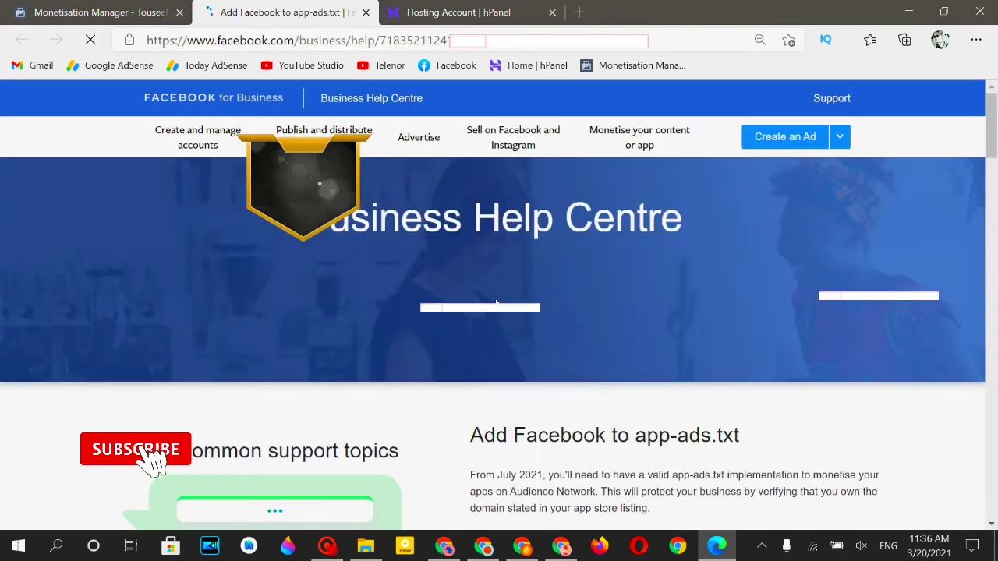
pyautogui.scroll(-4, 496, 304)
pyautogui.scroll(-4, 584, 324)
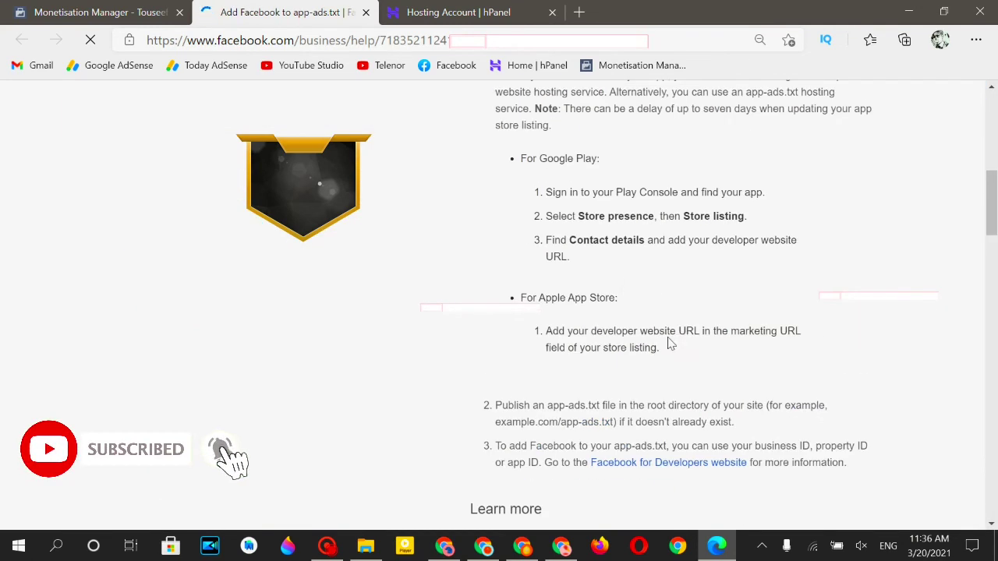
pyautogui.scroll(-4, 670, 343)
pyautogui.scroll(1, 664, 352)
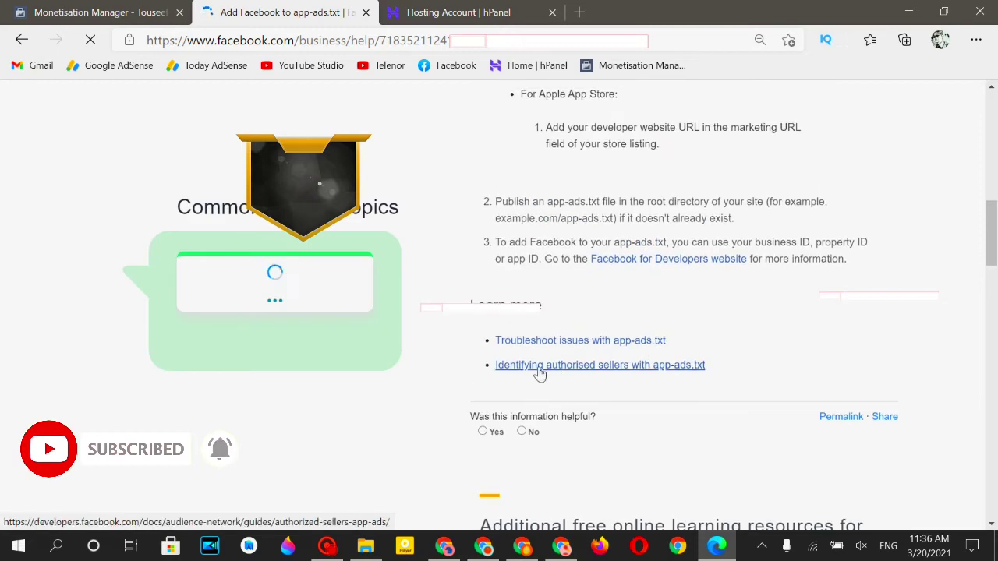
# Step: Open 'Identifying authorised sellers with app-ads.txt' and view the record fields and example entry
pyautogui.click(574, 372)
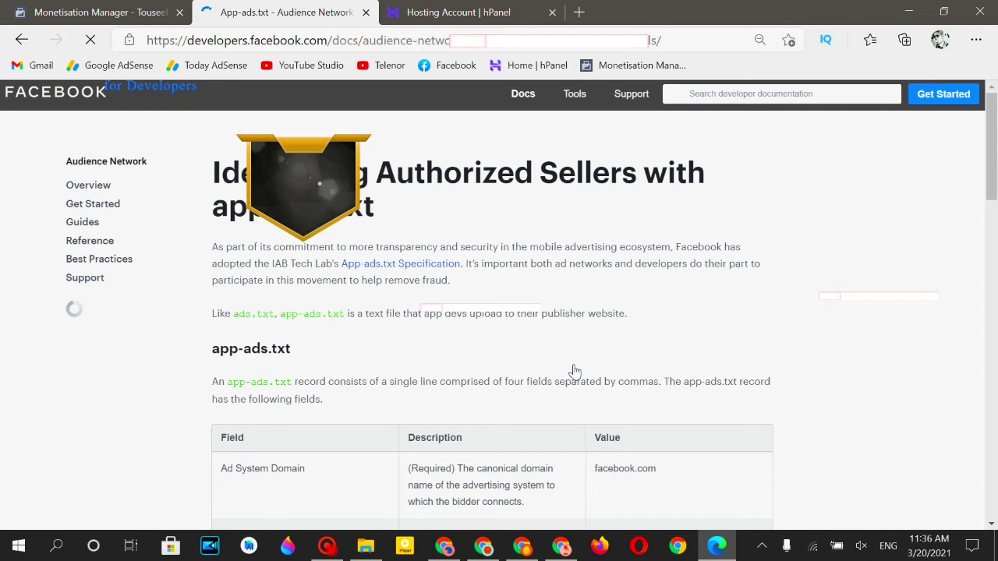
pyautogui.scroll(-2, 369, 301)
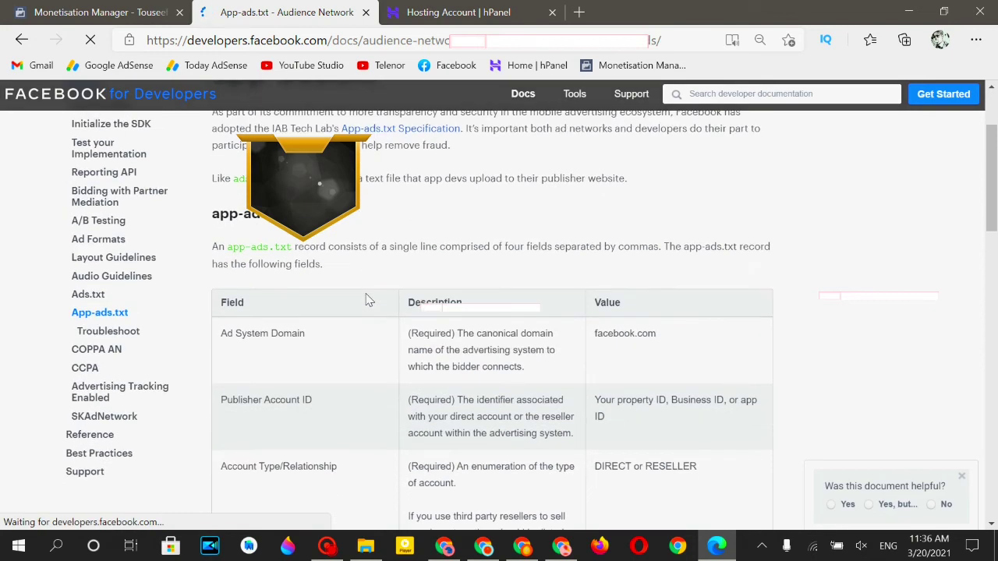
pyautogui.scroll(-2, 390, 299)
pyautogui.scroll(-4, 531, 319)
pyautogui.scroll(4, 531, 319)
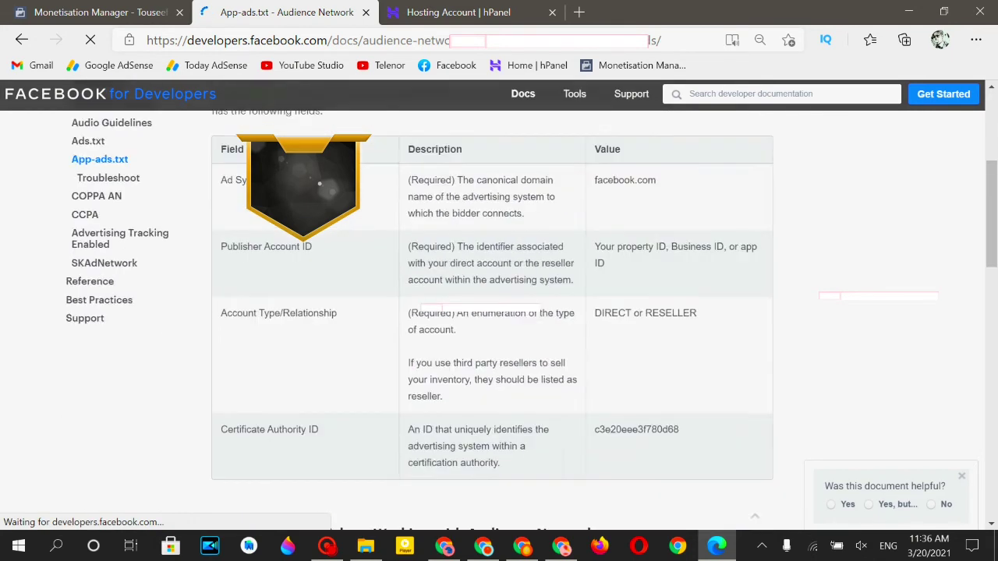
pyautogui.moveTo(222, 198)
pyautogui.mouseDown()
pyautogui.moveTo(691, 428)
pyautogui.moveTo(704, 448)
pyautogui.mouseUp()
pyautogui.scroll(-2, 546, 351)
pyautogui.click(450, 328)
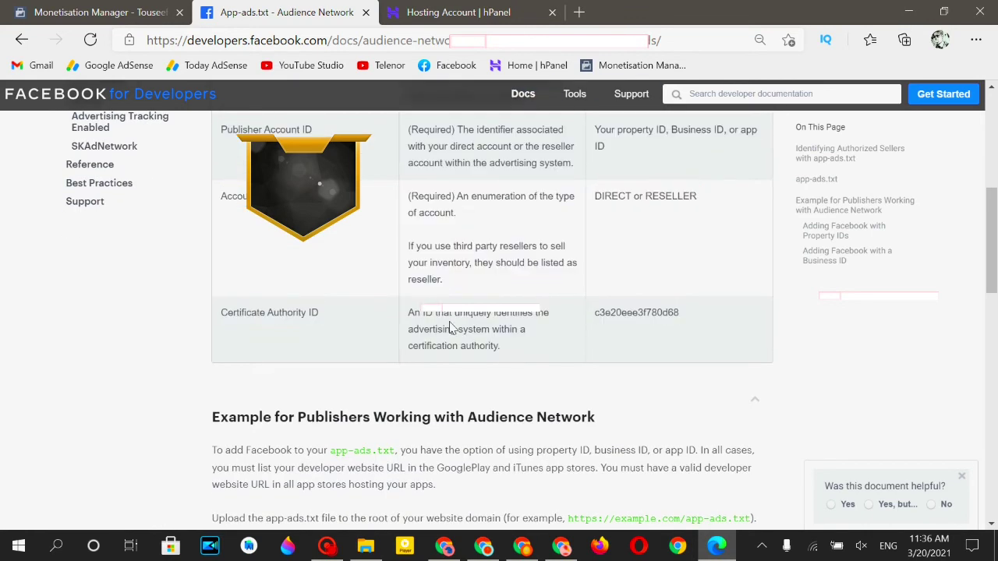
pyautogui.scroll(-2, 450, 327)
pyautogui.scroll(-1, 461, 286)
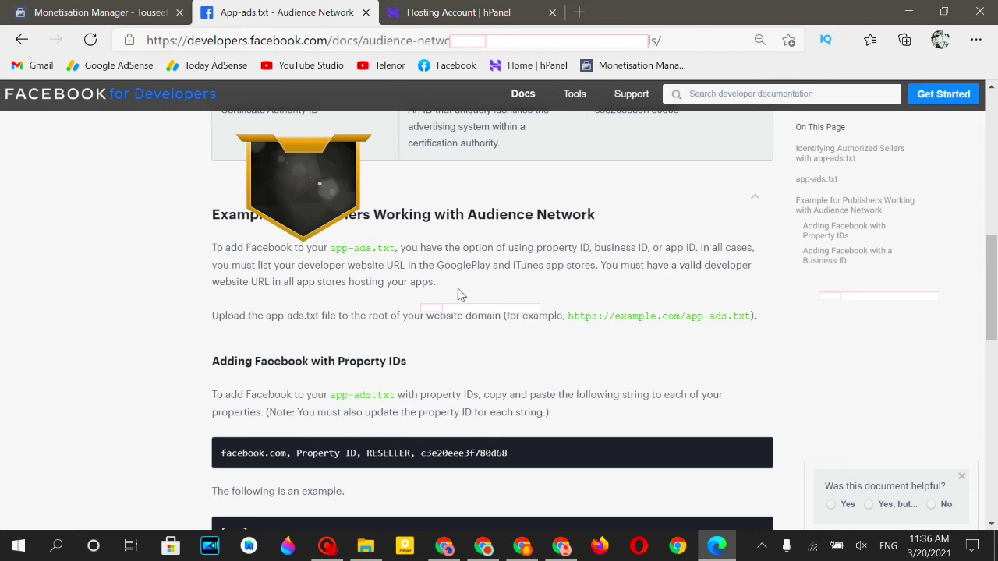
# Step: Create a new text document named 'app-ads' in New folder (2)
pyautogui.click(365, 546)
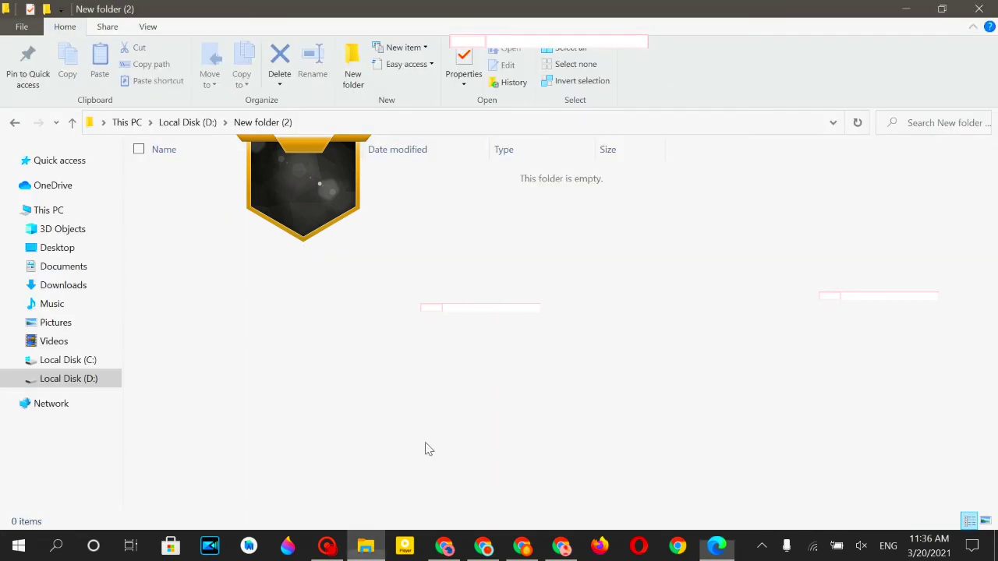
pyautogui.rightClick(442, 288)
pyautogui.moveTo(351, 476)
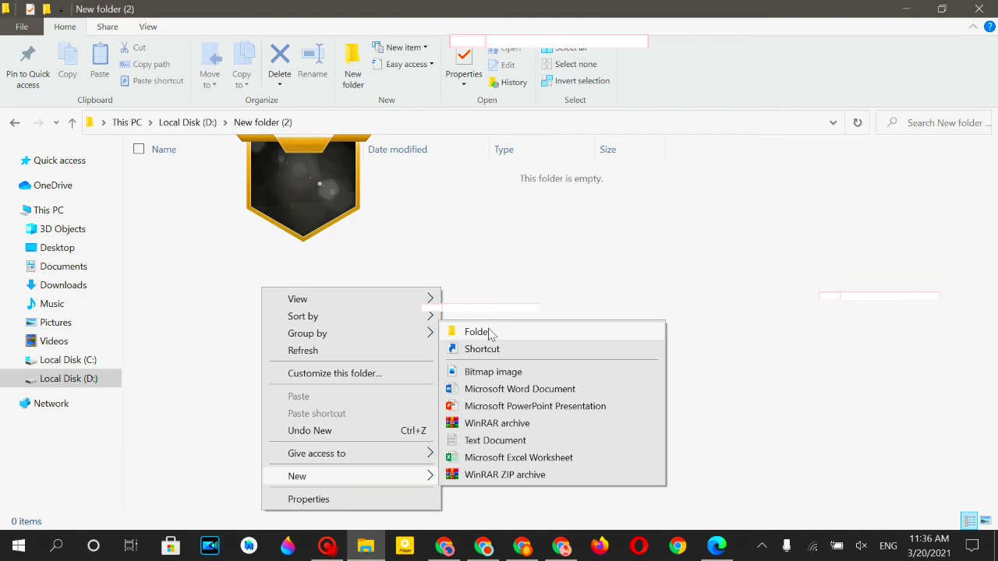
pyautogui.click(491, 441)
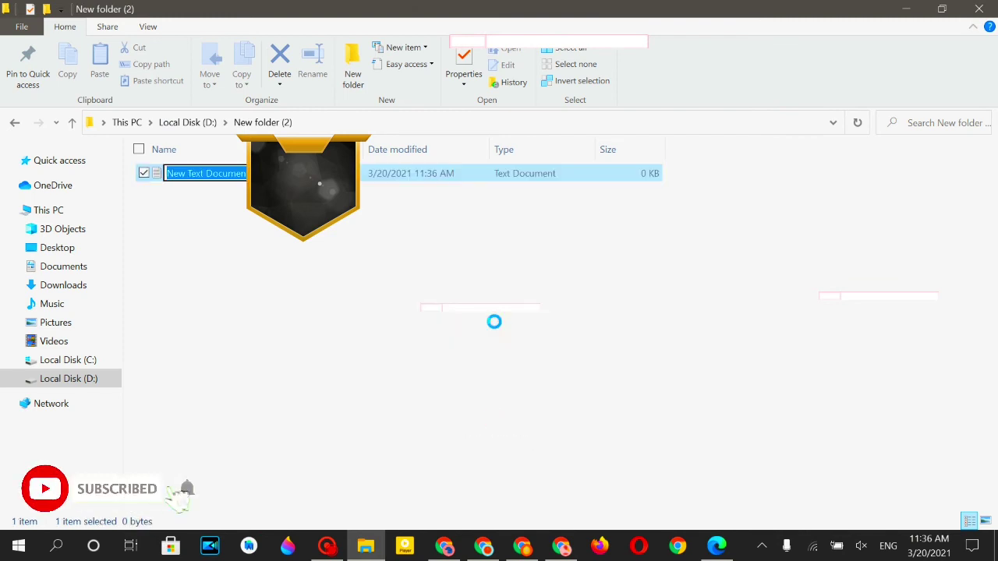
pyautogui.write('app')
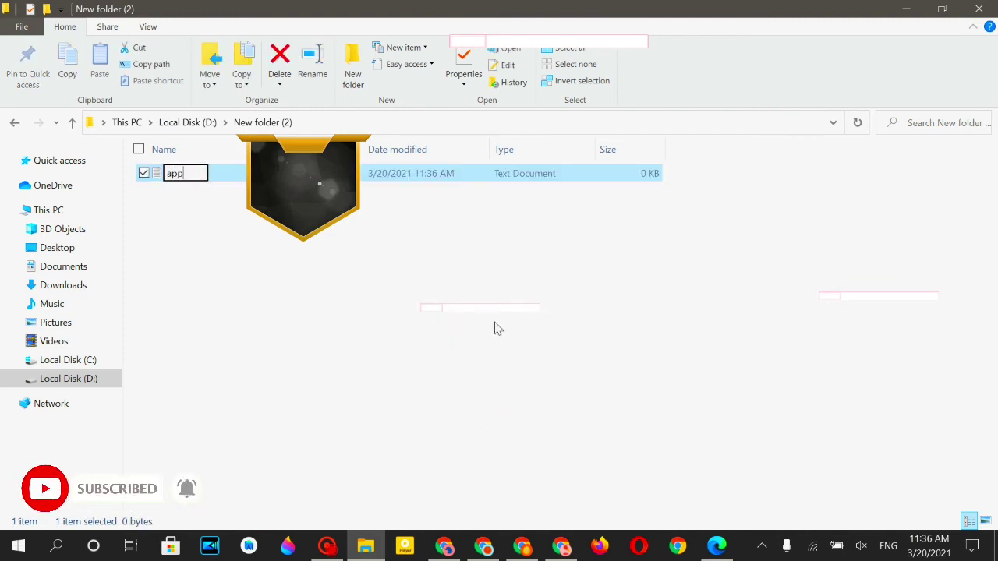
pyautogui.write('-txt')
pyautogui.press('BackSpace')
pyautogui.press('BackSpace')
pyautogui.press('BackSpace')
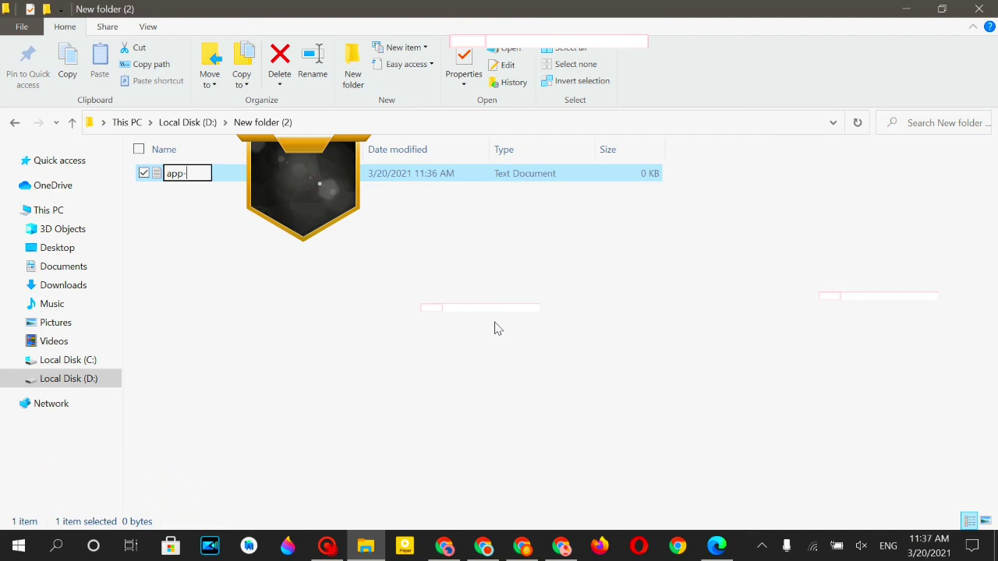
pyautogui.write('ads')
pyautogui.press('Return')
pyautogui.click(265, 269)
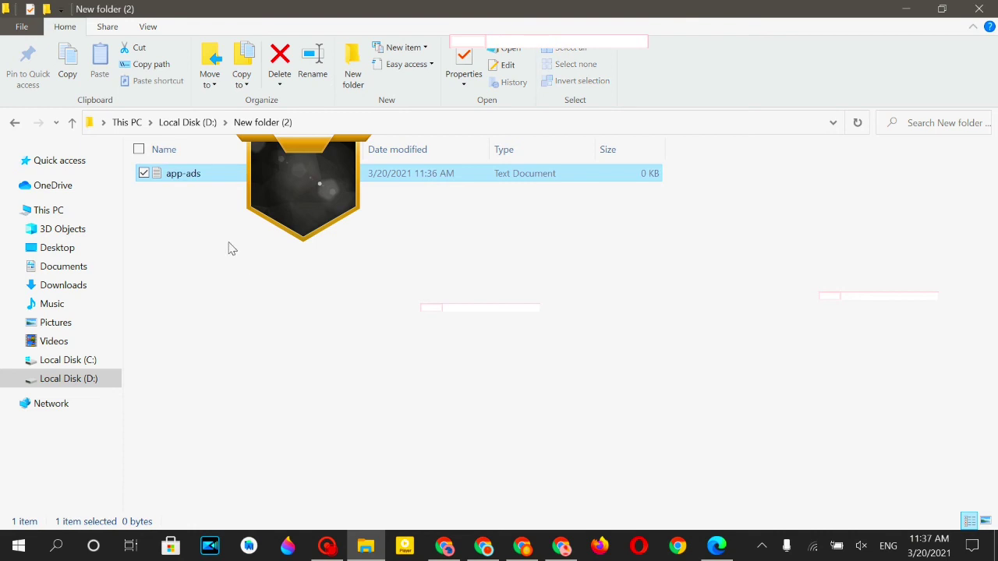
# Step: Rename the file to 'app-ads.txt'
pyautogui.click(197, 176)
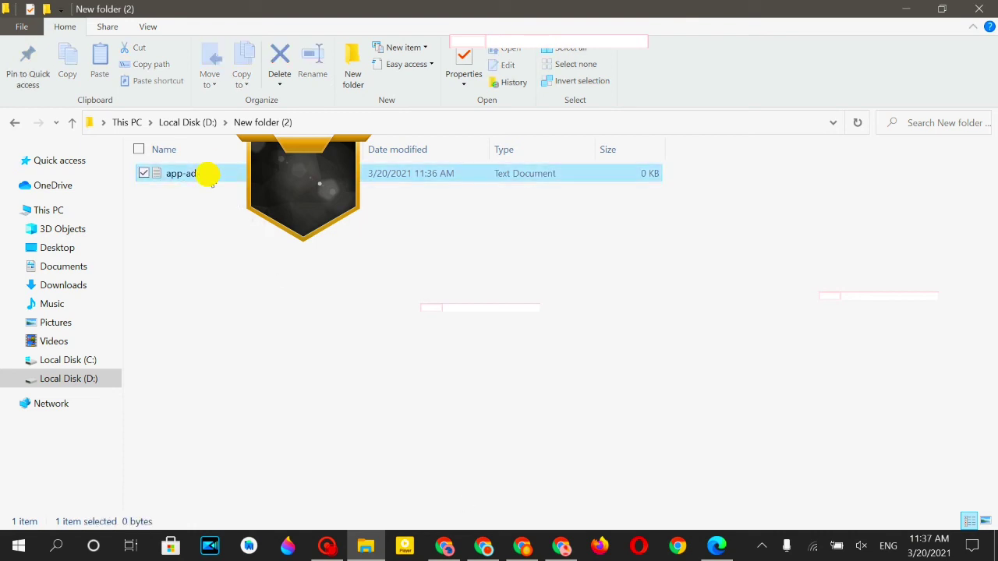
pyautogui.click(205, 181)
pyautogui.click(202, 173)
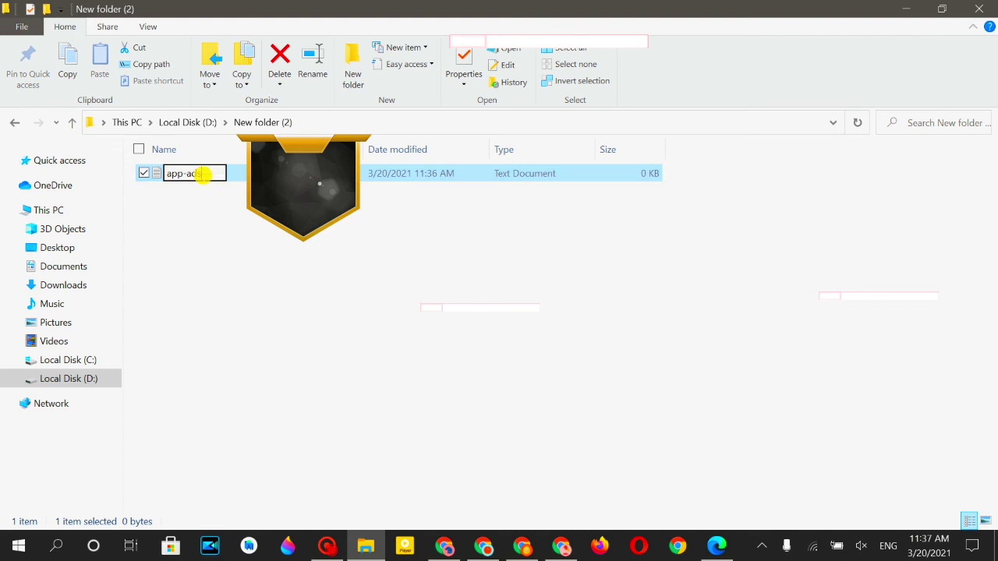
pyautogui.write('.txt')
pyautogui.press('Return')
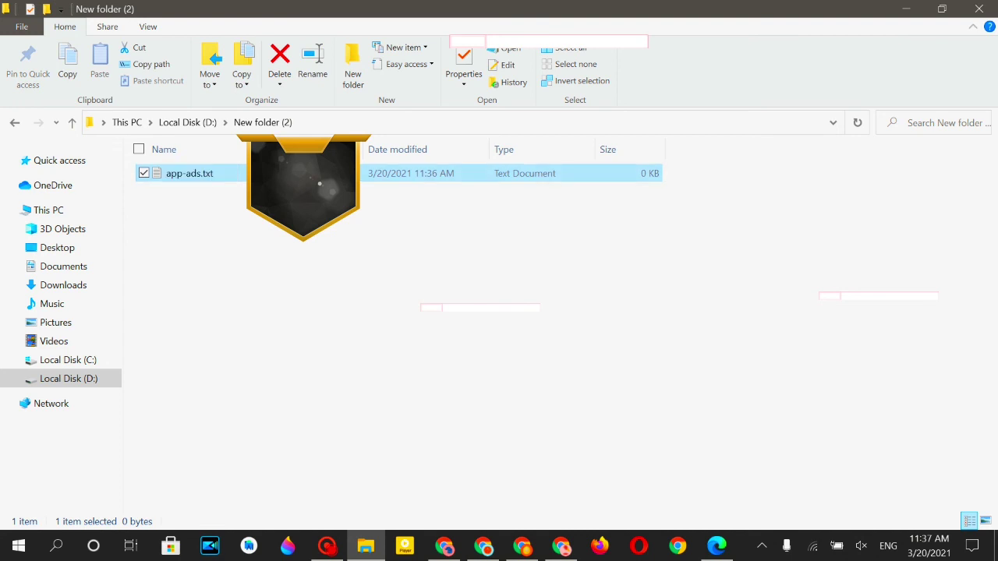
pyautogui.click(363, 315)
# Step: Check the file name against the docs, then open and close app-ads.txt in Notepad
pyautogui.click(717, 546)
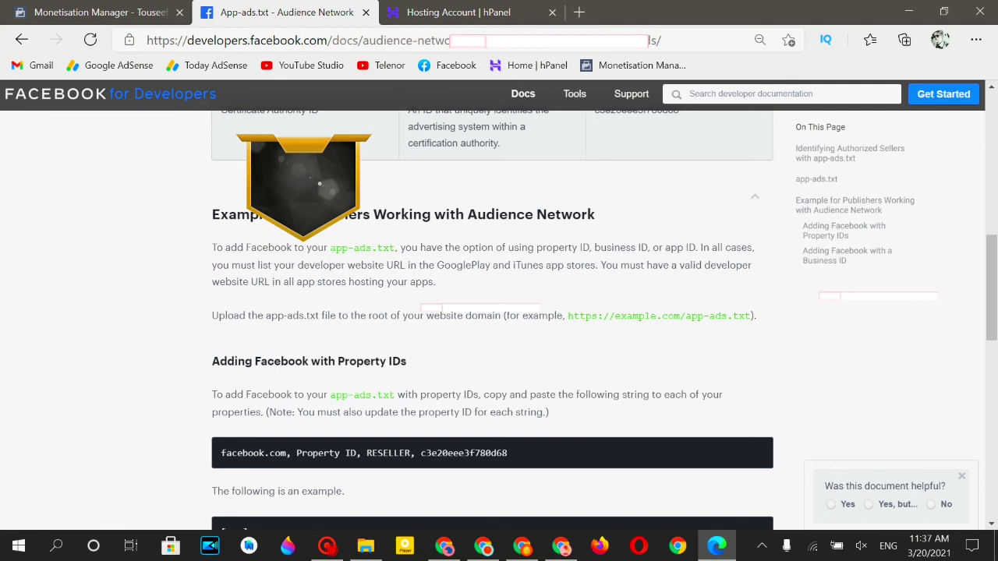
pyautogui.moveTo(330, 247); pyautogui.dragTo(391, 248)
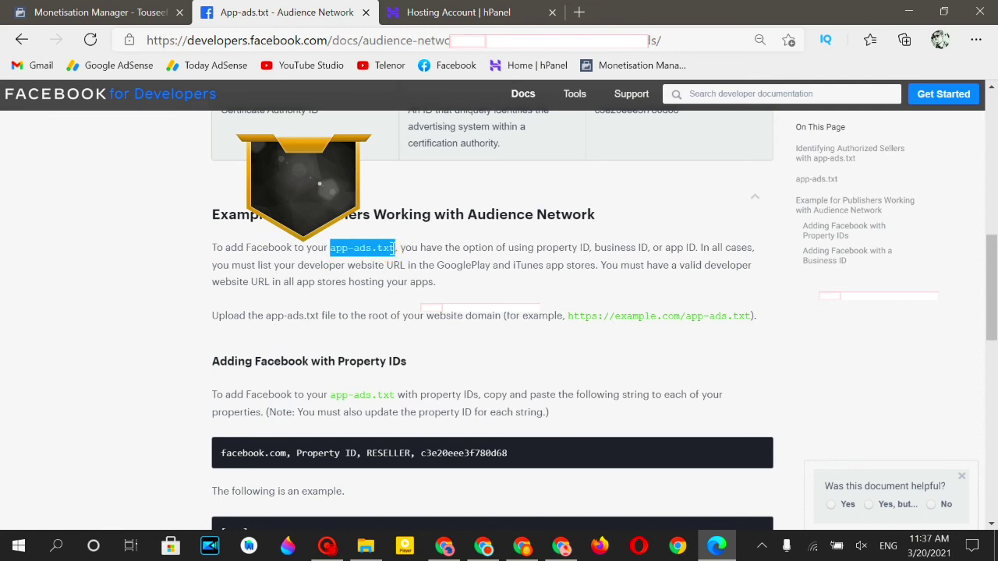
pyautogui.click(365, 546)
pyautogui.click(206, 173)
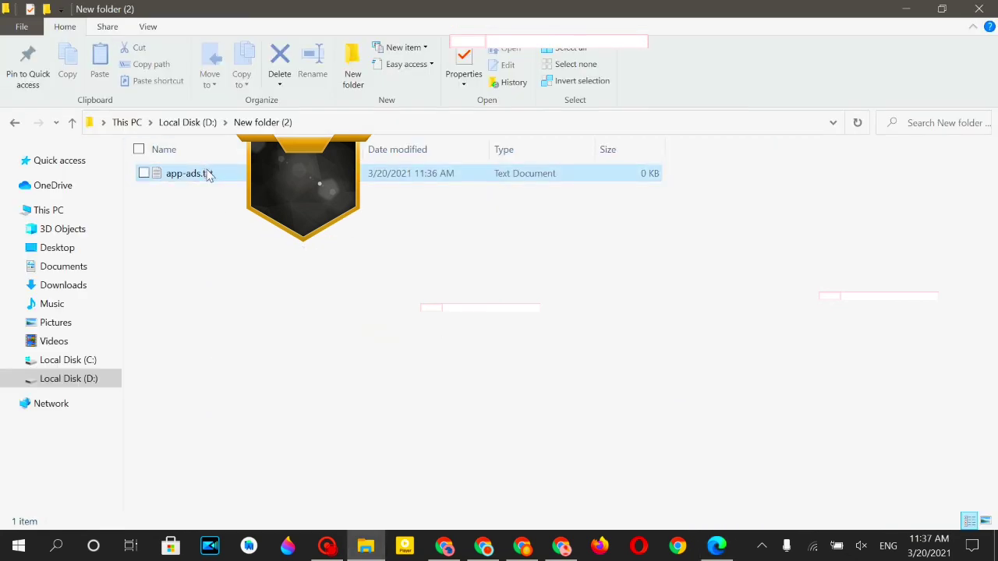
pyautogui.doubleClick(209, 175)
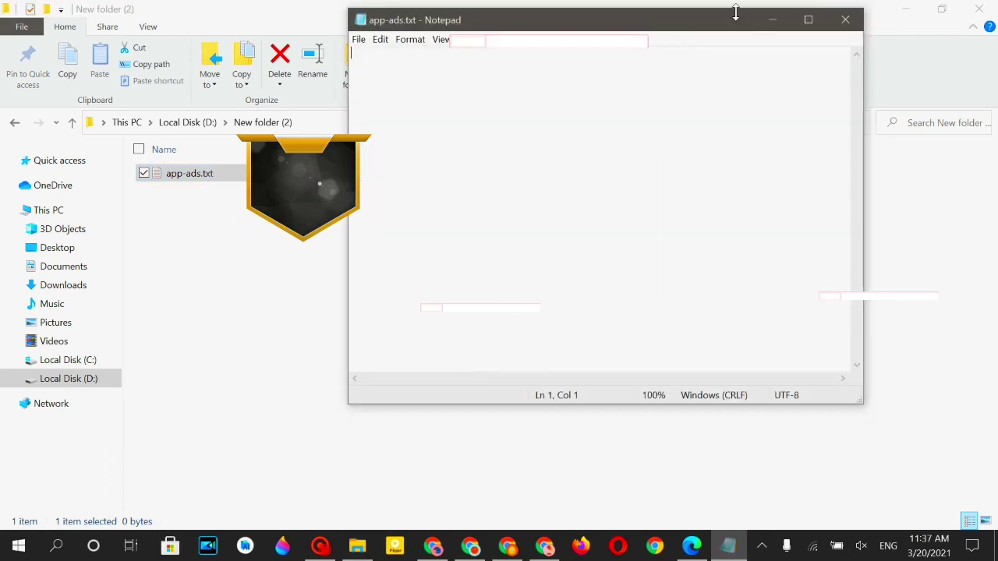
pyautogui.click(837, 21)
pyautogui.click(207, 177)
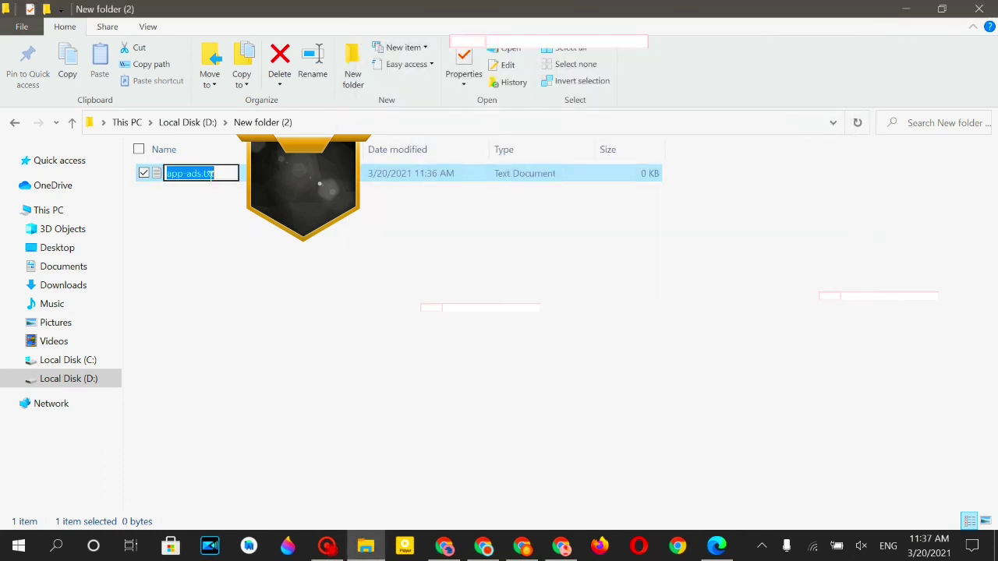
pyautogui.click(247, 222)
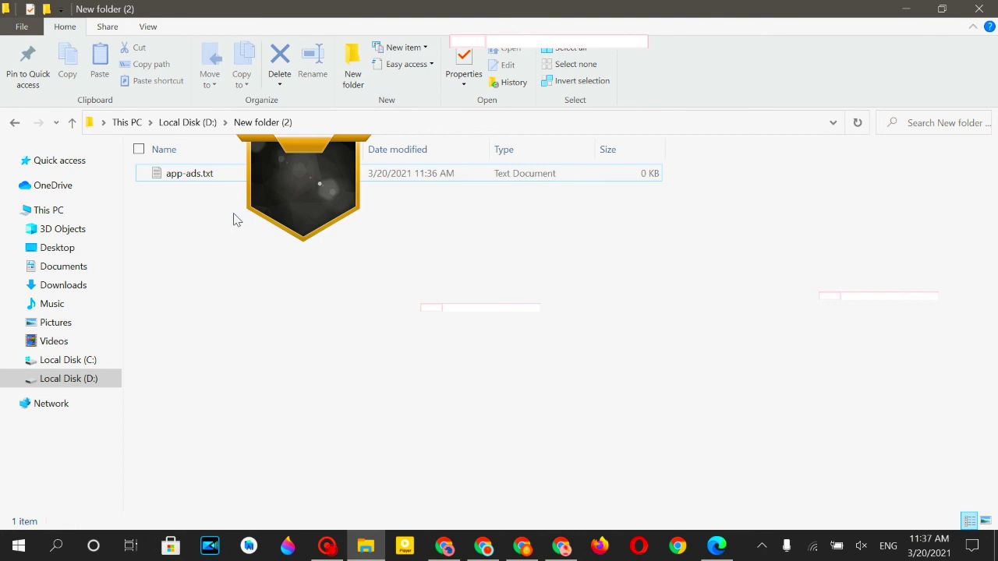
# Step: Open app-ads.txt in Notepad and paste in the guide's sample facebook.com line
pyautogui.doubleClick(205, 177)
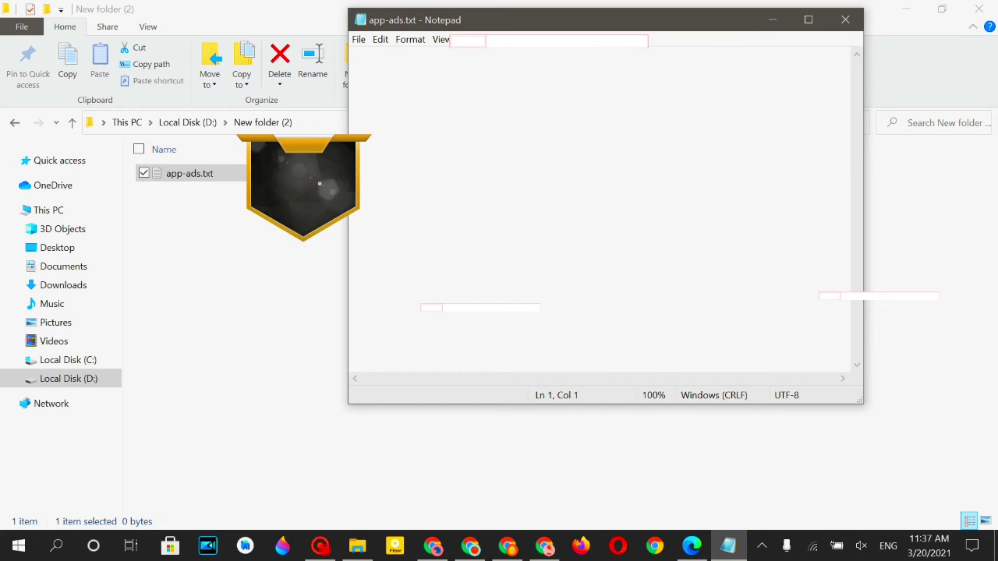
pyautogui.moveTo(573, 29); pyautogui.dragTo(542, 99)
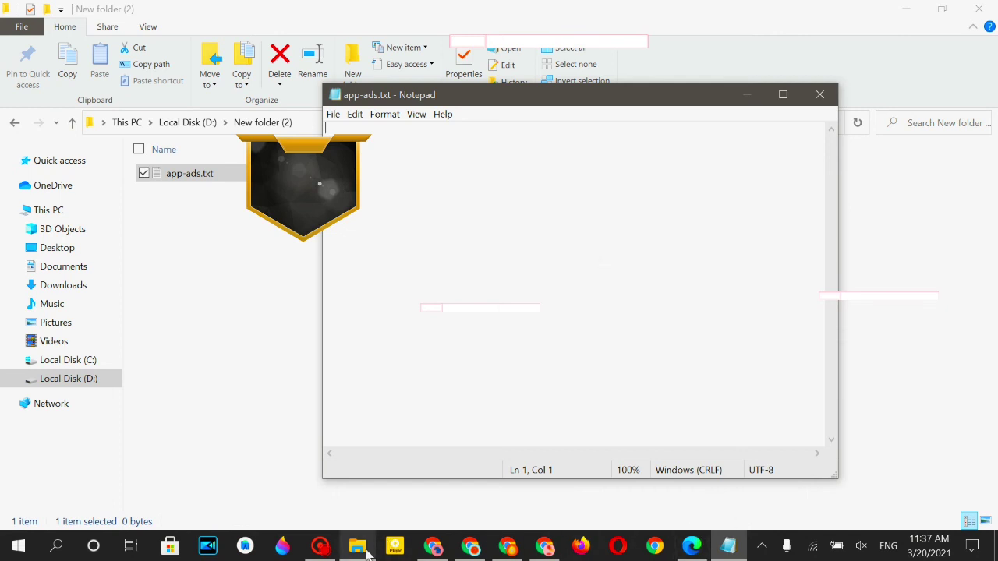
pyautogui.click(692, 546)
pyautogui.scroll(-1, 384, 345)
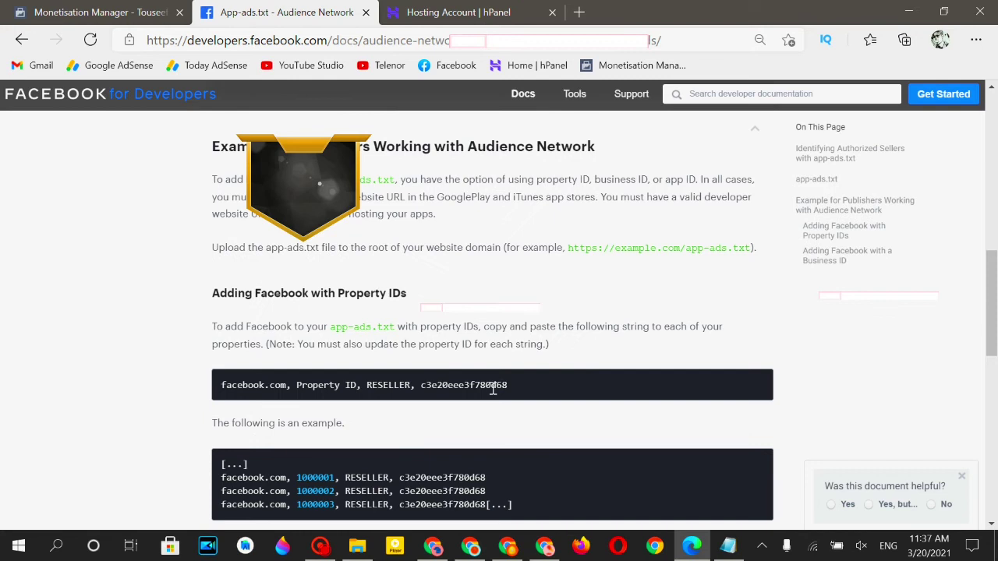
pyautogui.moveTo(509, 385); pyautogui.dragTo(217, 391)
pyautogui.hotkey('ctrl', 'c')
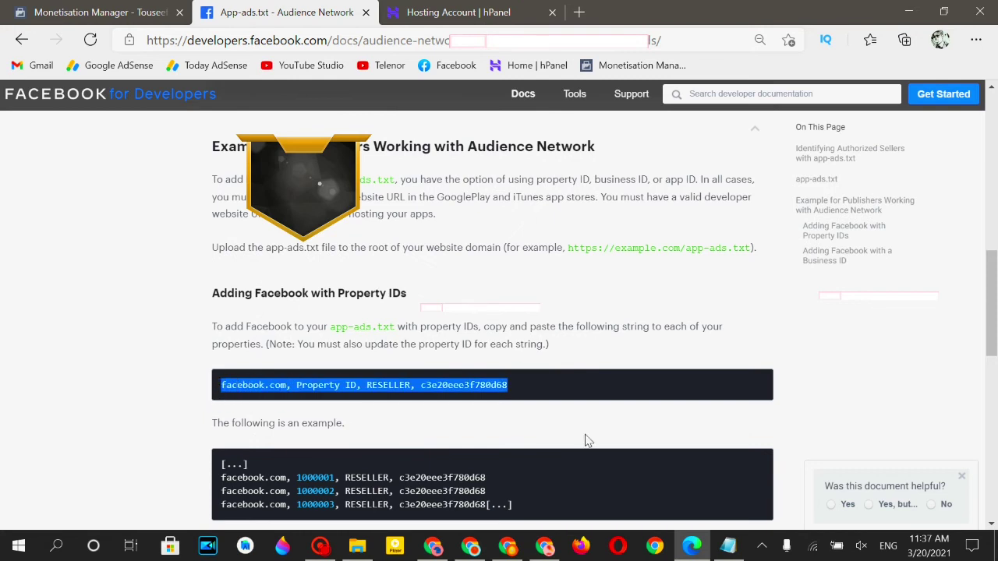
pyautogui.click(728, 546)
pyautogui.hotkey('ctrl', 'v')
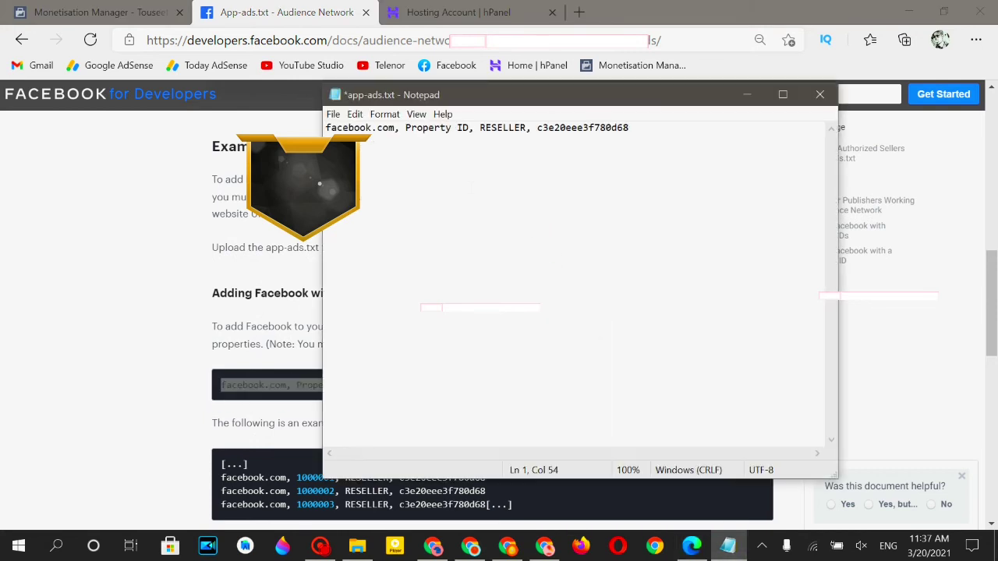
# Step: Delete the 'Property ID' placeholder from the pasted line
pyautogui.click(457, 127)
pyautogui.moveTo(477, 127); pyautogui.dragTo(406, 127)
pyautogui.click(447, 127)
pyautogui.moveTo(469, 127); pyautogui.dragTo(406, 127)
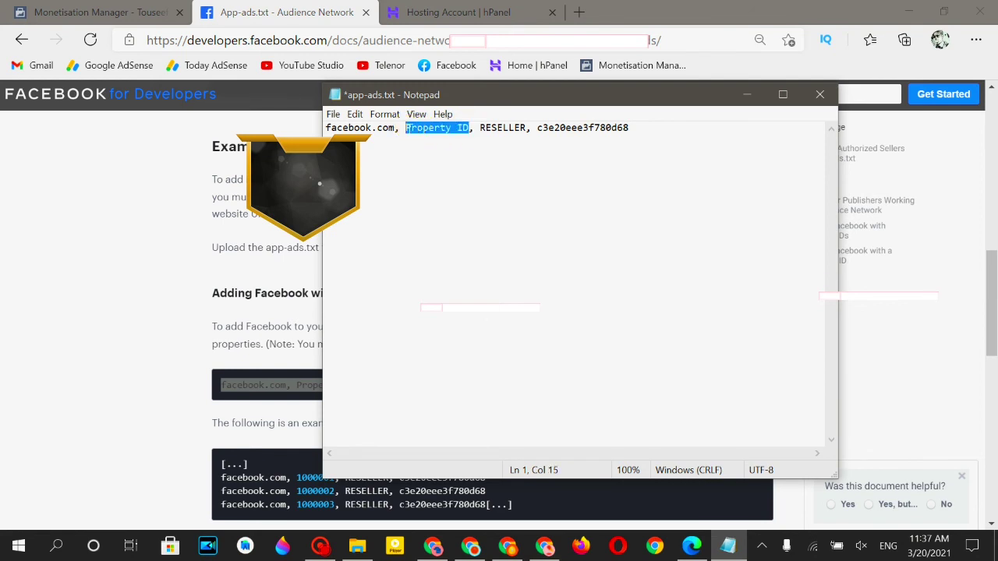
pyautogui.press('Delete')
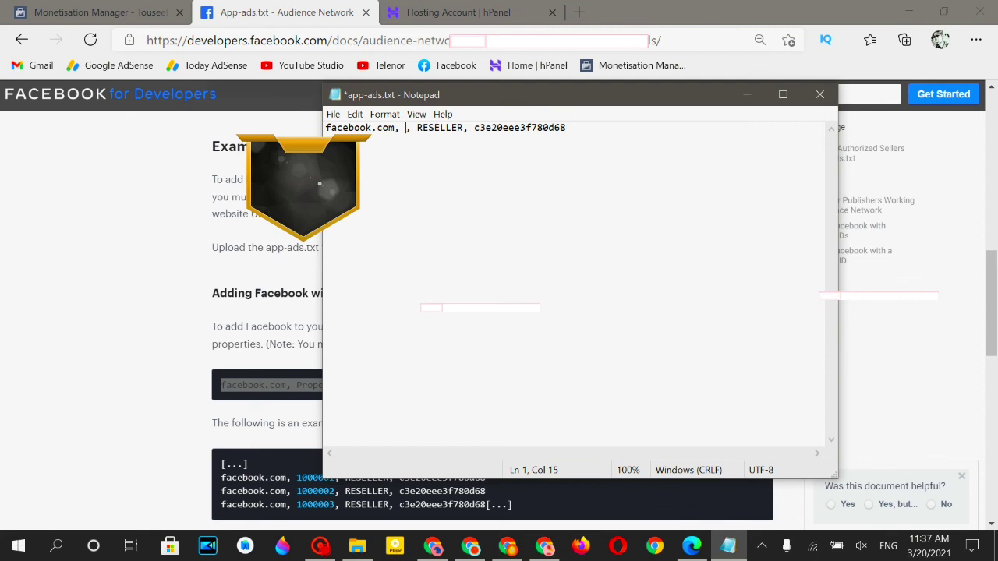
pyautogui.hotkey('alt', 'Tab')
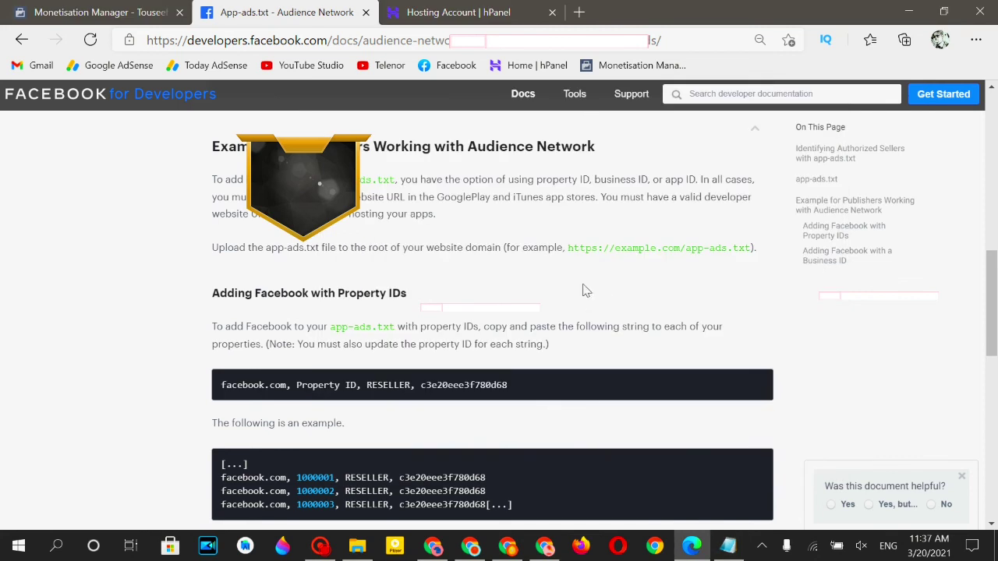
# Step: Copy the business ID from the Monetisation Manager page address into the empty slot
pyautogui.click(56, 11)
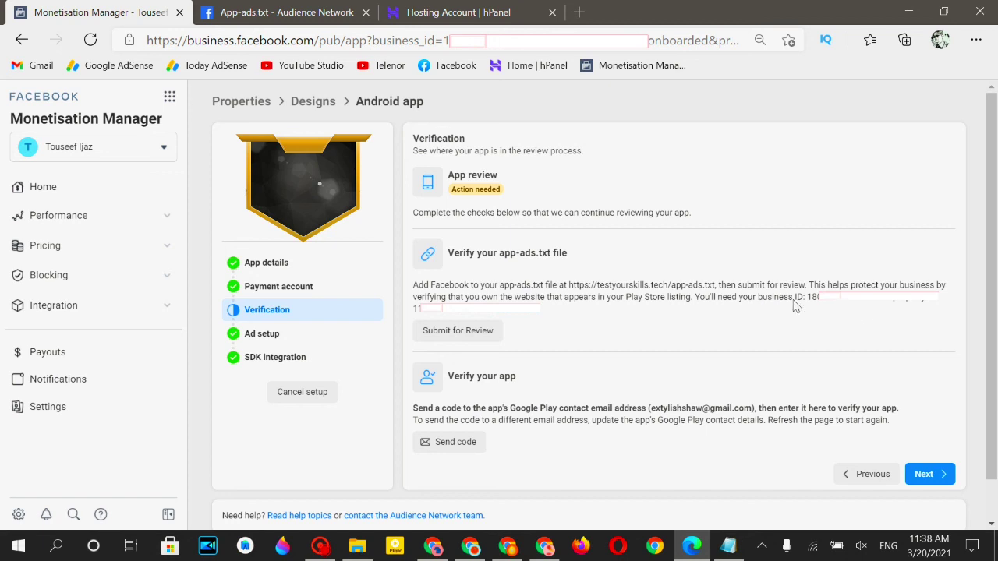
pyautogui.doubleClick(835, 297)
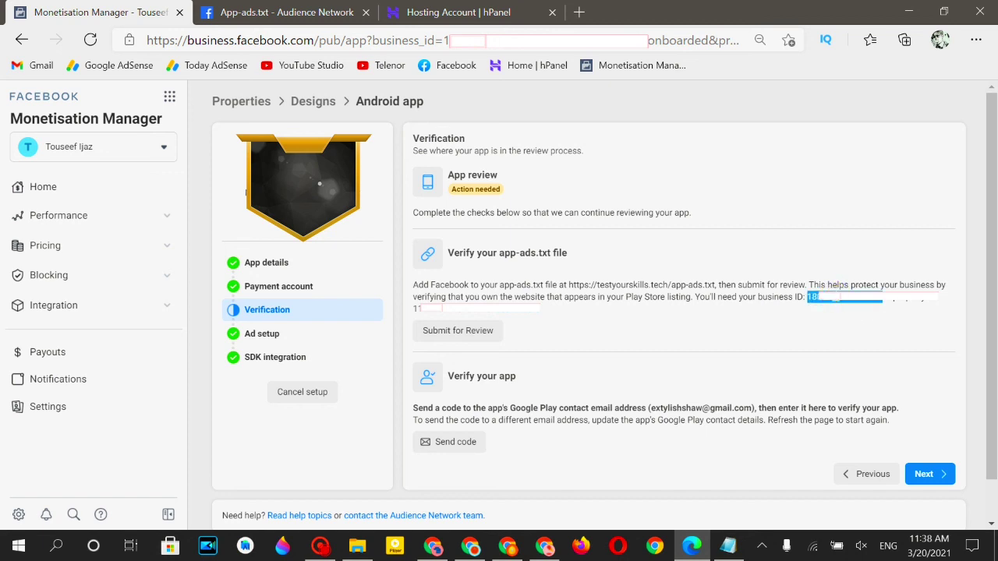
pyautogui.click(484, 43)
pyautogui.doubleClick(488, 44)
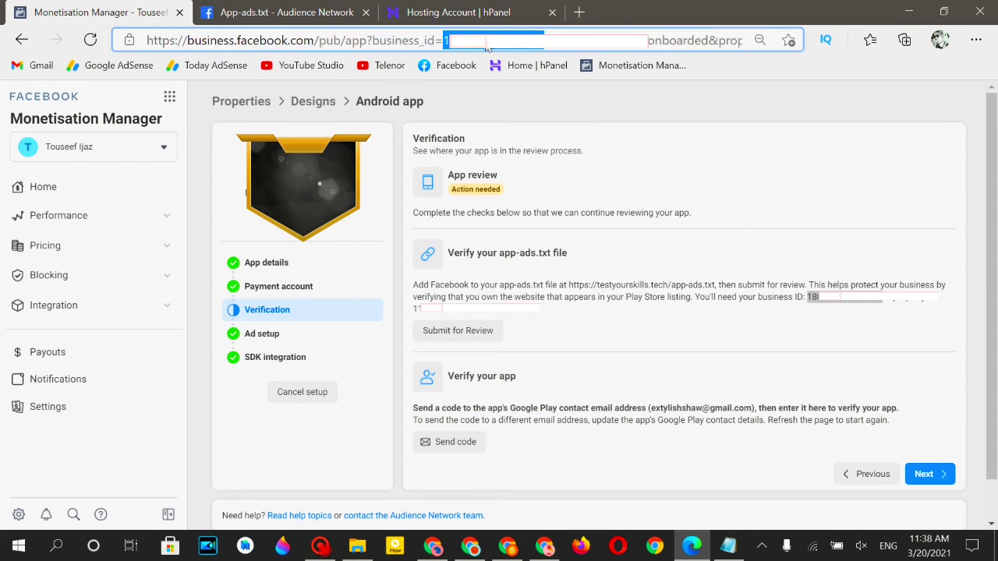
pyautogui.click(729, 546)
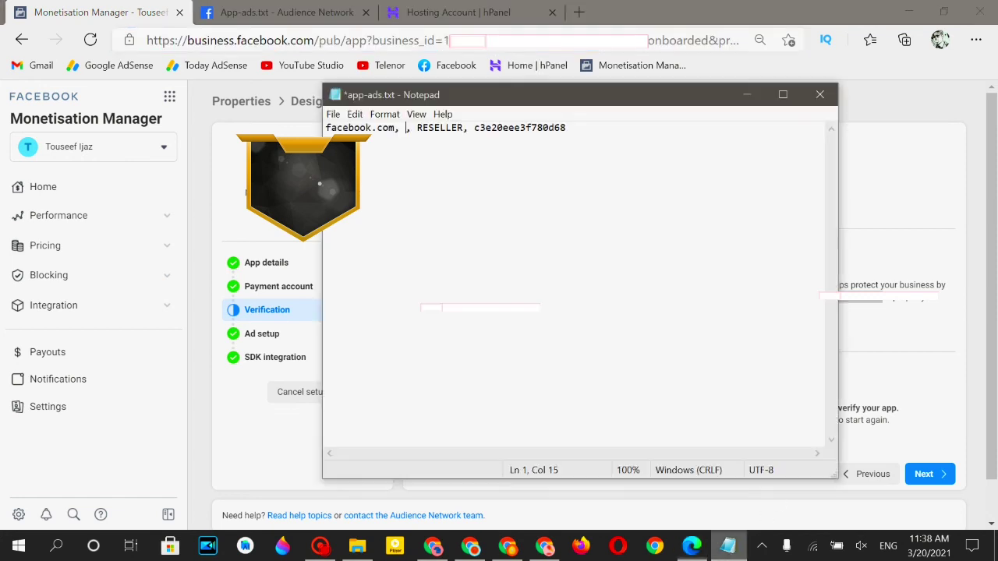
pyautogui.hotkey('ctrl', 'v')
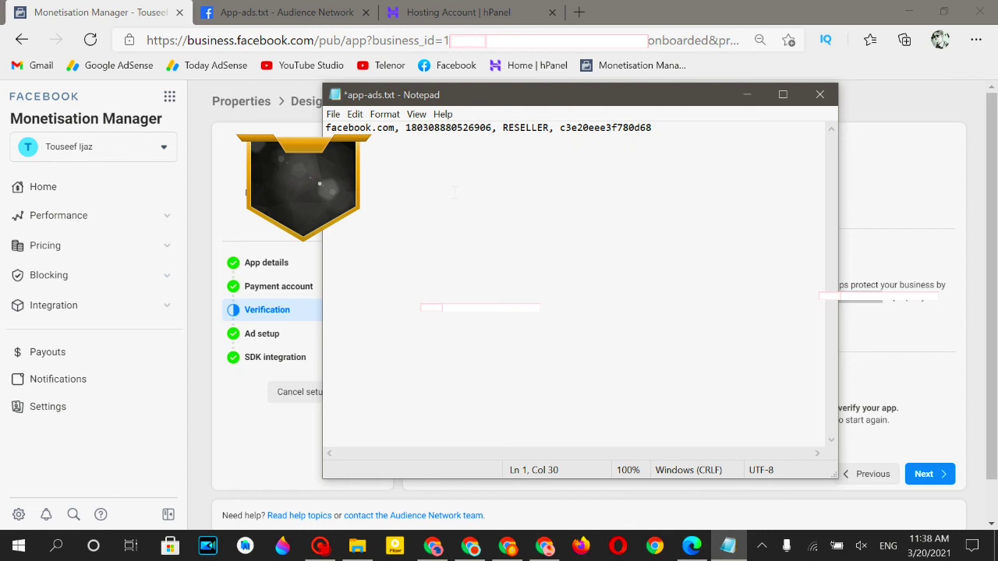
pyautogui.doubleClick(443, 127)
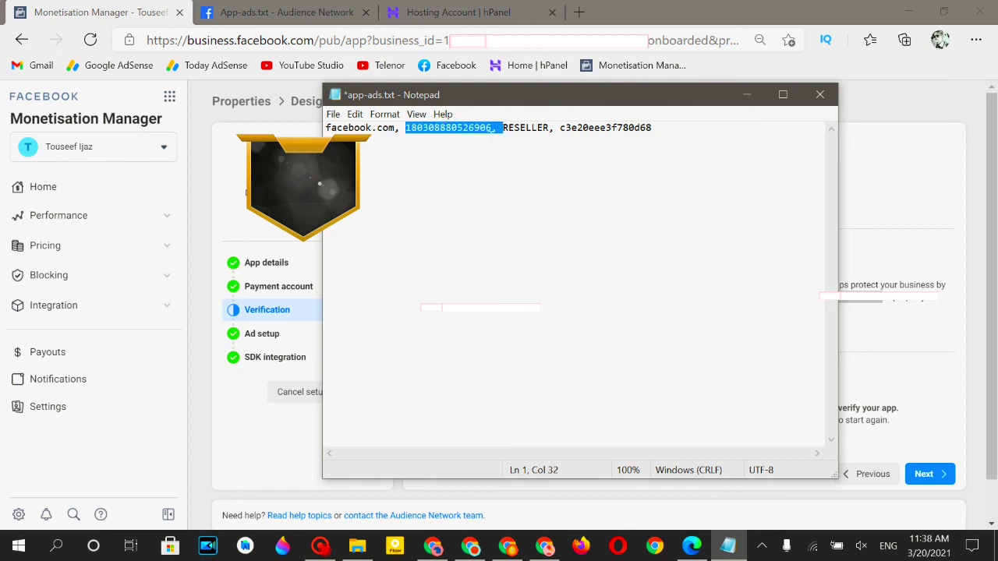
pyautogui.click(494, 128)
# Step: Replace RESELLER with DIRECT and save app-ads.txt
pyautogui.doubleClick(530, 128)
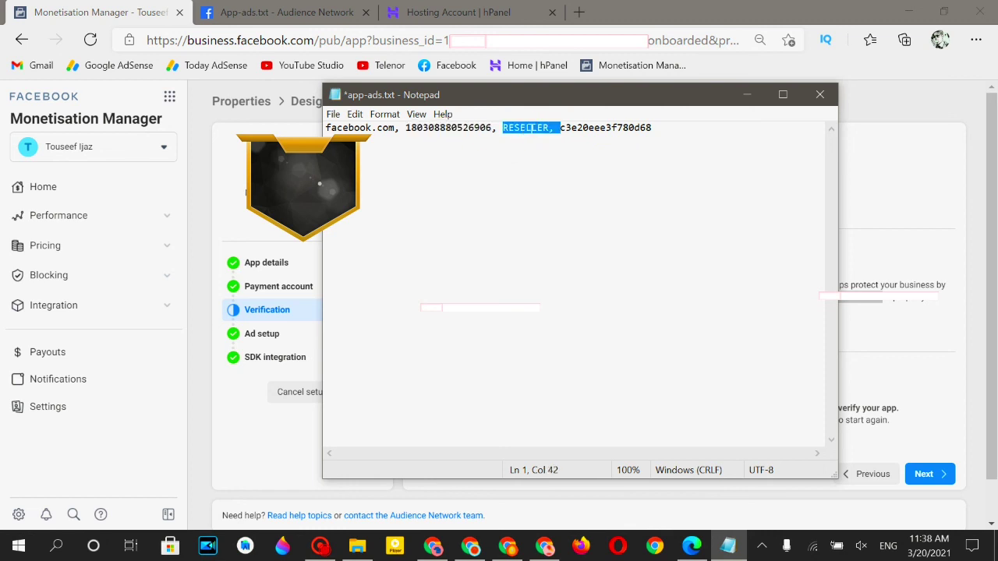
pyautogui.click(552, 129)
pyautogui.moveTo(548, 127); pyautogui.dragTo(503, 128)
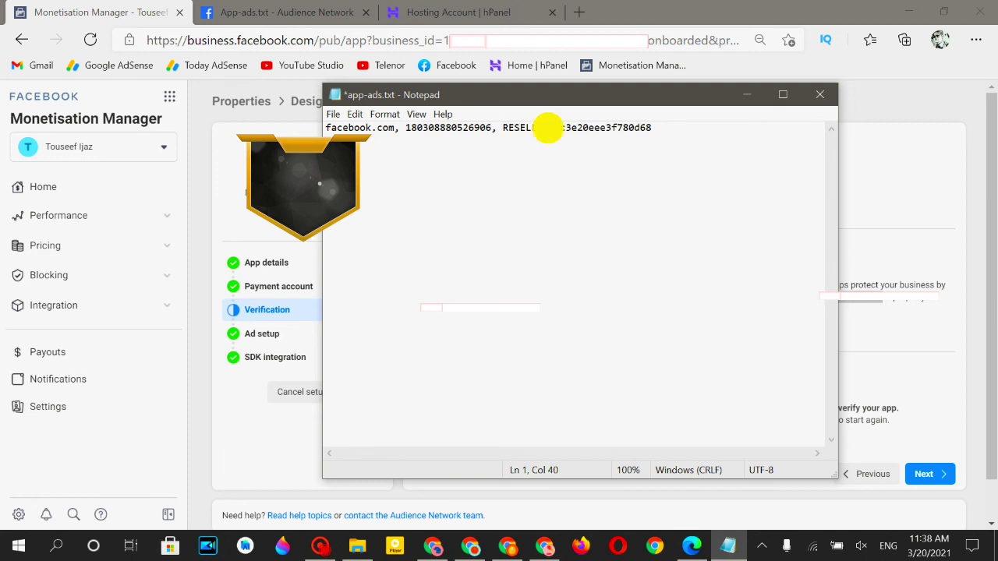
pyautogui.write('D')
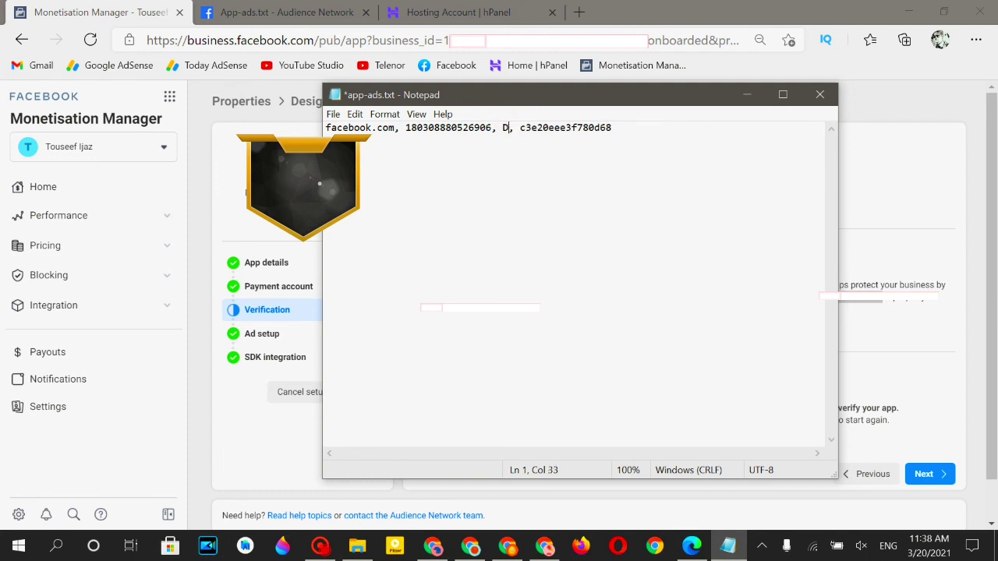
pyautogui.write('IRECT')
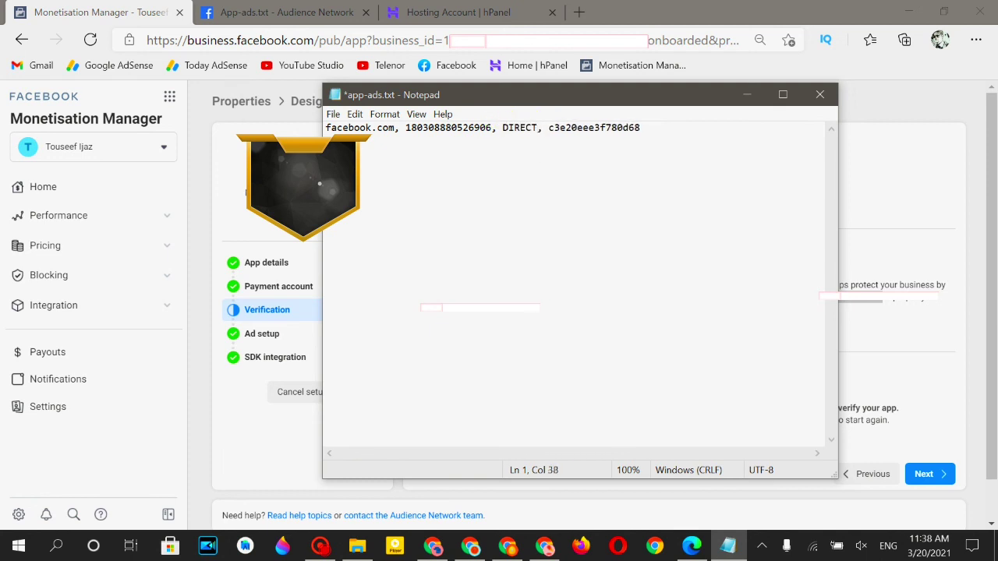
pyautogui.click(607, 168)
pyautogui.hotkey('ctrl', 's')
pyautogui.click(665, 127)
# Step: Minimize Notepad and select the full app-ads.txt URL in the Verification instructions
pyautogui.click(748, 94)
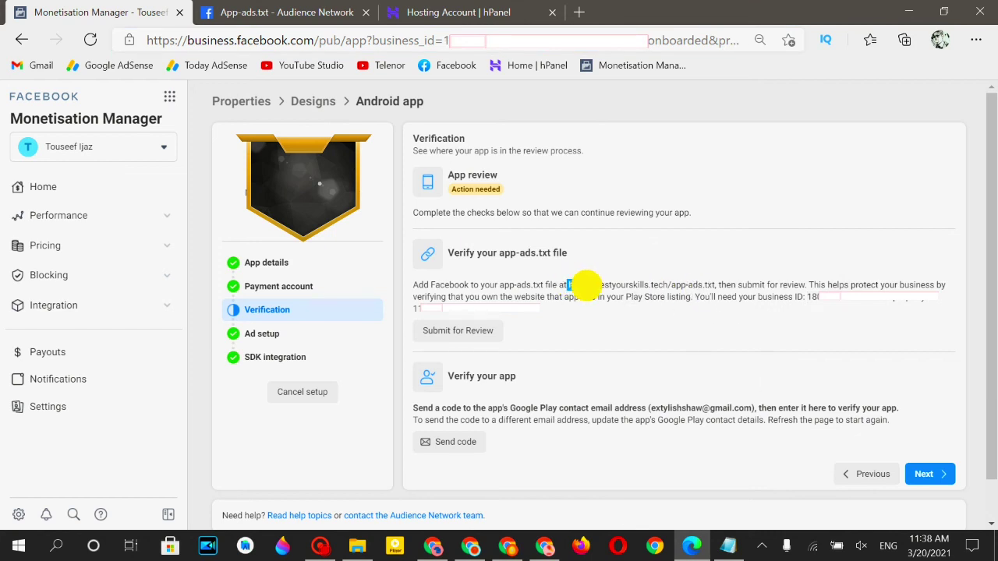
pyautogui.moveTo(568, 286); pyautogui.dragTo(639, 286)
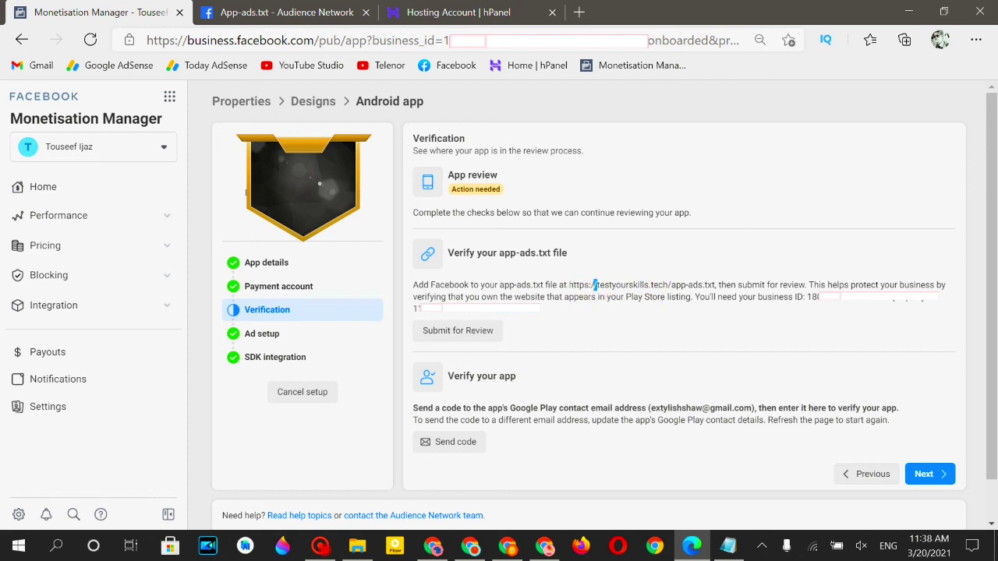
pyautogui.moveTo(568, 286); pyautogui.dragTo(675, 286)
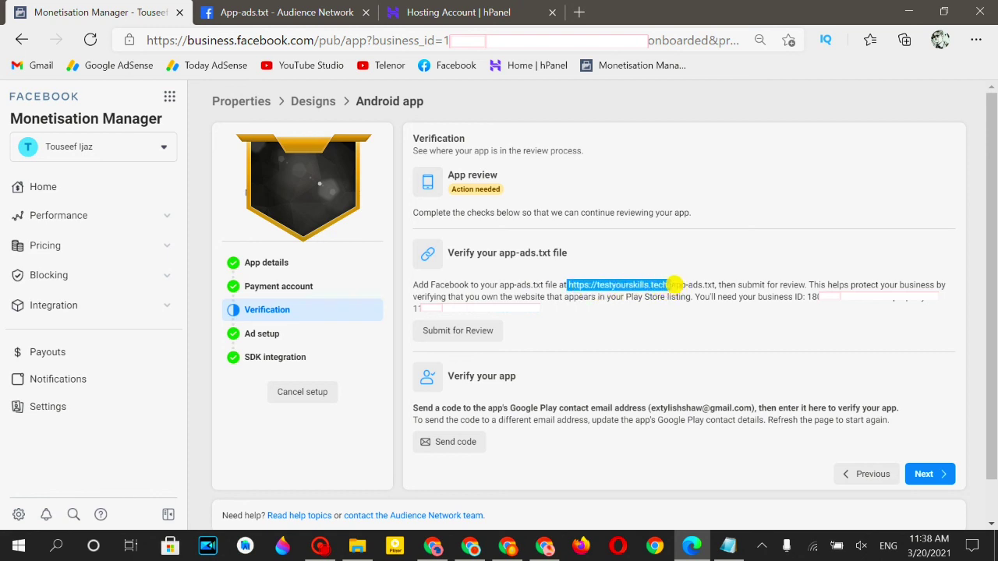
pyautogui.click(674, 286)
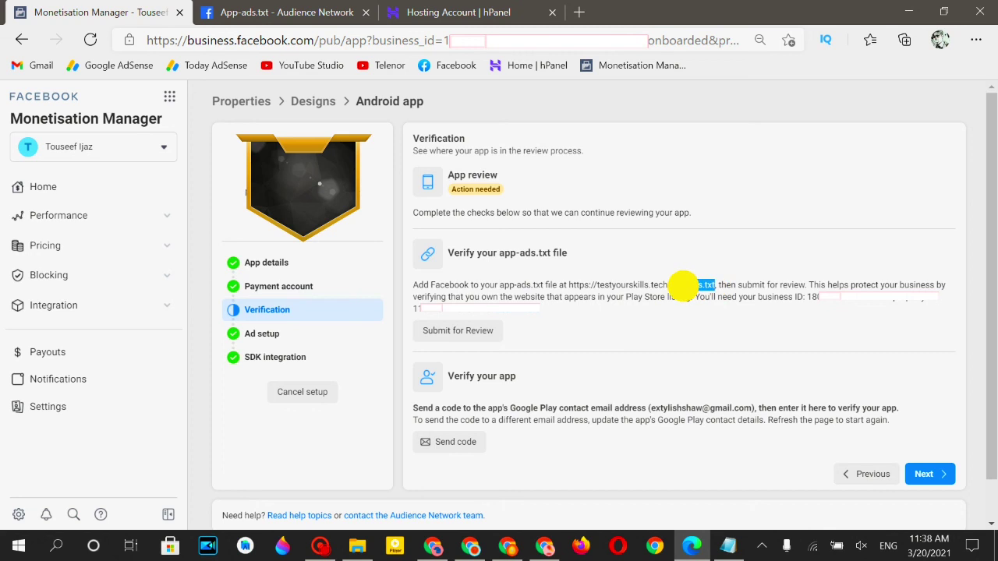
pyautogui.moveTo(706, 285); pyautogui.dragTo(675, 285)
pyautogui.click(652, 286)
pyautogui.click(608, 286)
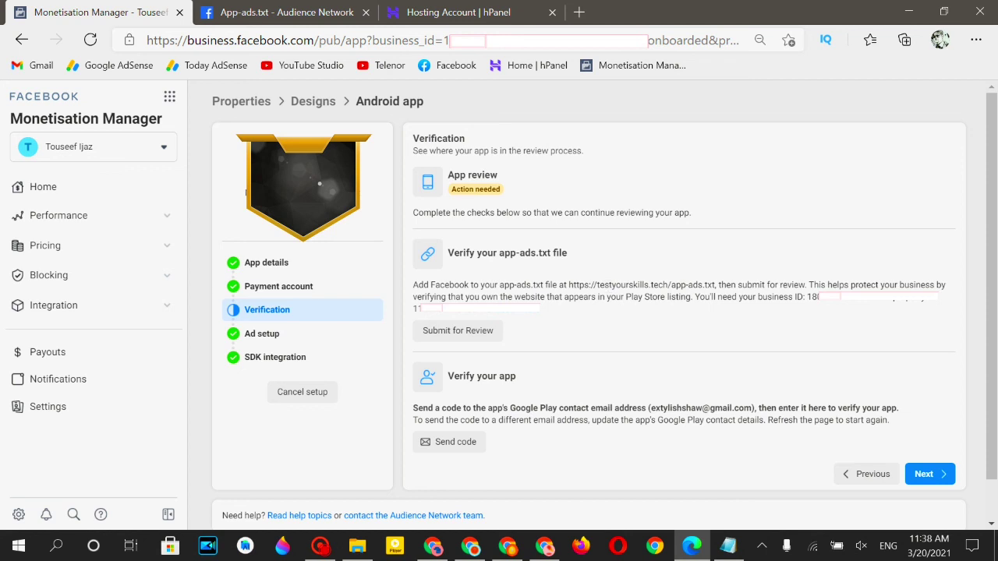
pyautogui.moveTo(568, 285); pyautogui.dragTo(715, 285)
pyautogui.hotkey('ctrl', 'c')
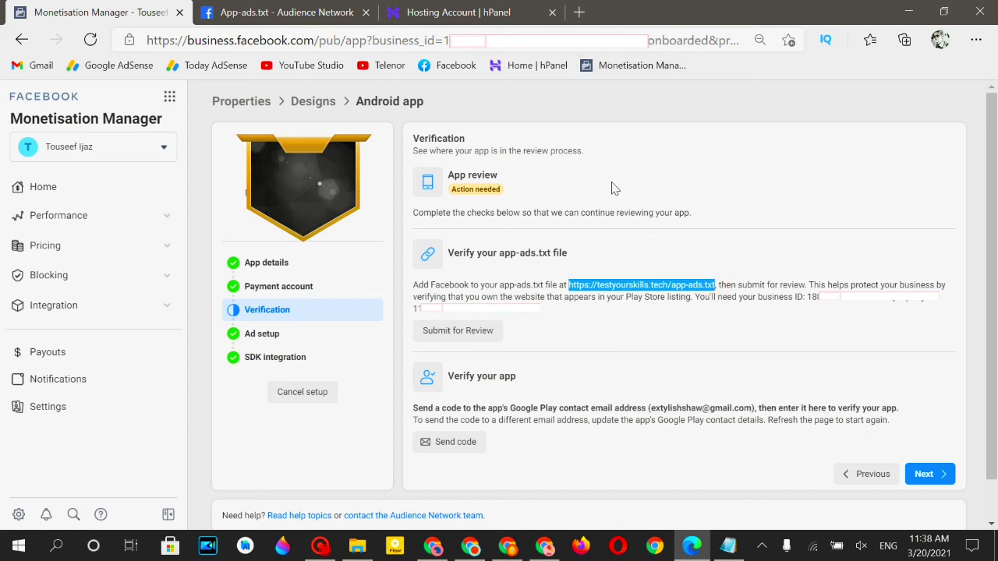
# Step: Paste the app-ads.txt URL into a new tab and load the testyourskills.tech file
pyautogui.click(579, 12)
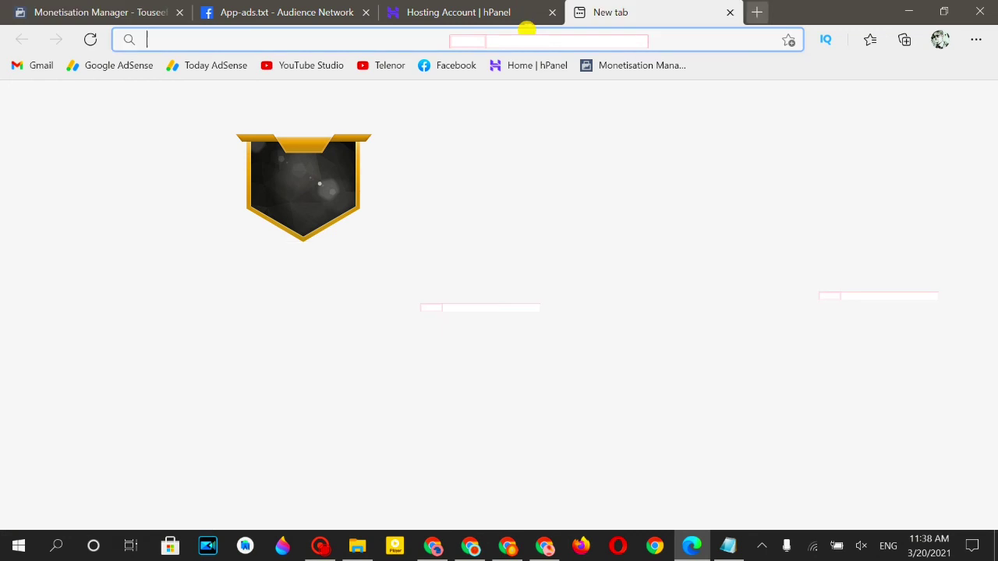
pyautogui.hotkey('ctrl', 'v')
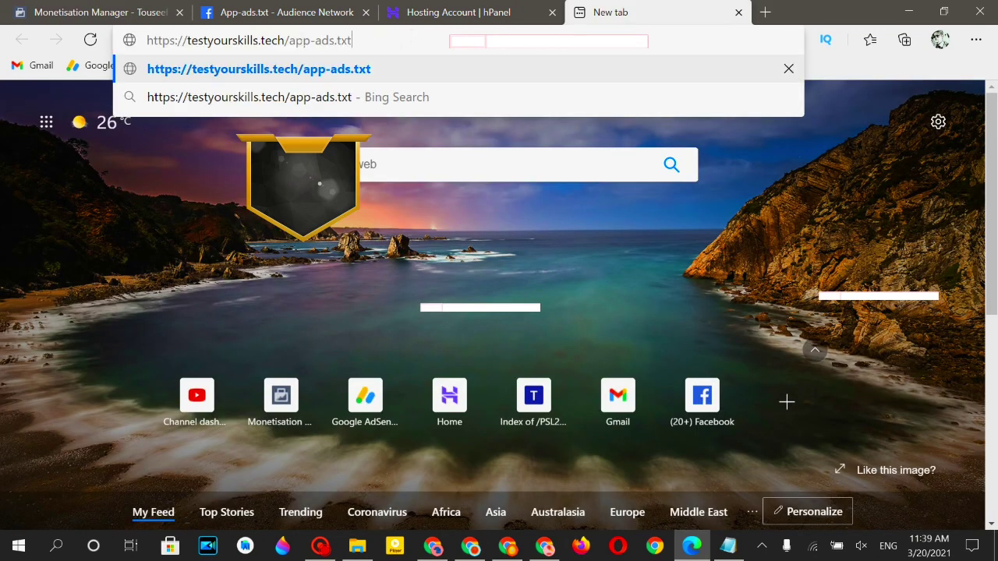
pyautogui.click(371, 69)
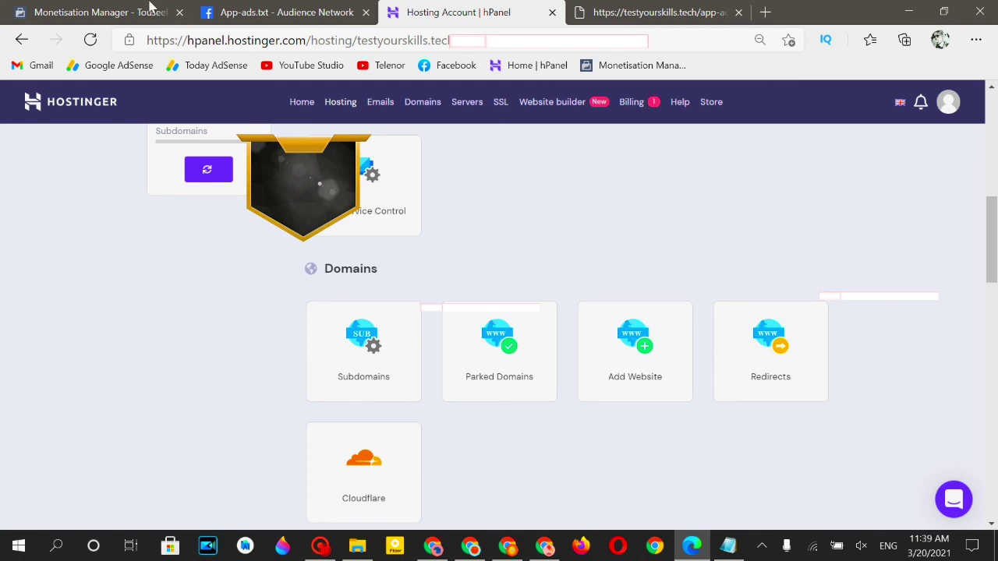
# Step: Submit app-ads.txt for review and confirm its status now reads Verified
pyautogui.click(117, 12)
pyautogui.click(546, 285)
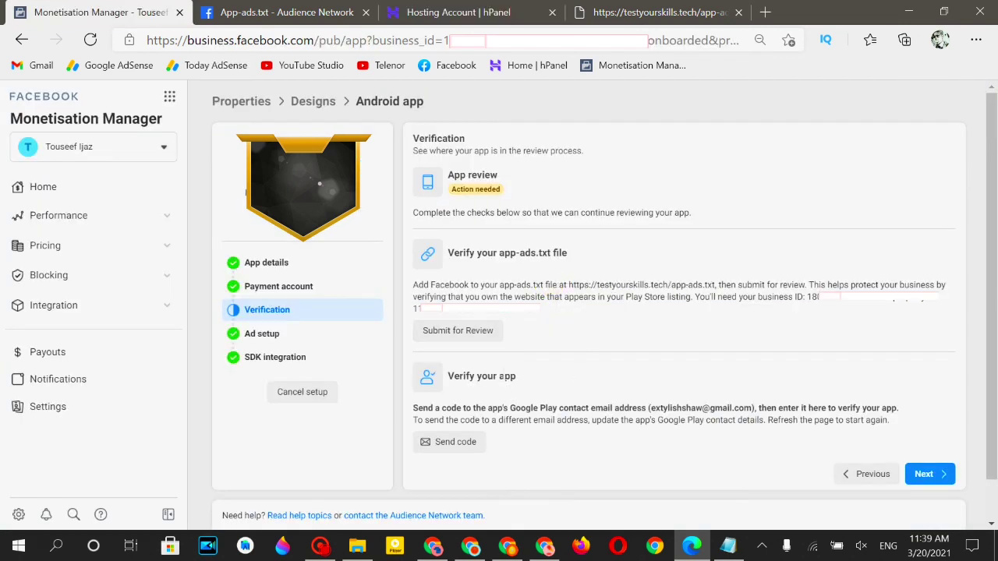
pyautogui.click(452, 333)
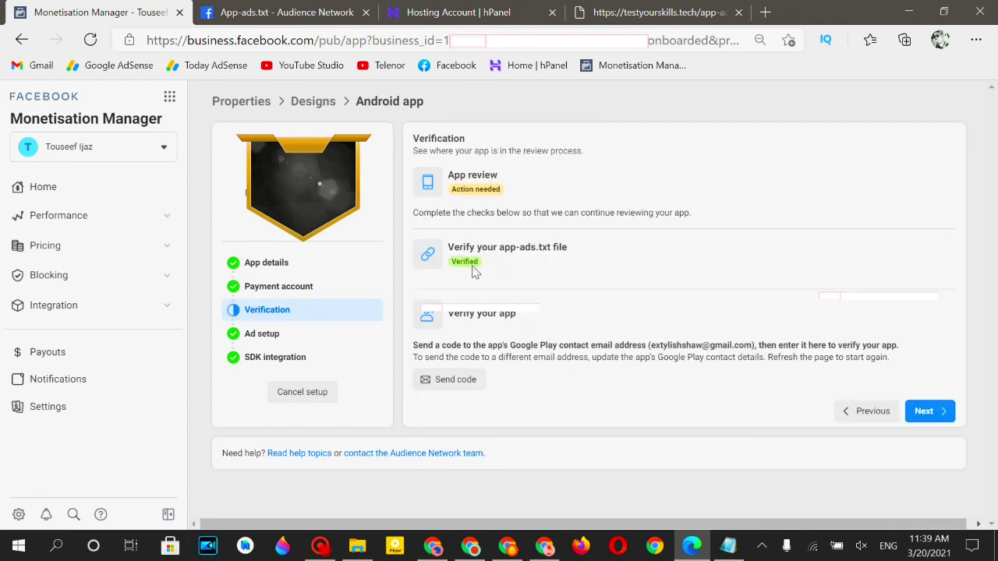
pyautogui.moveTo(452, 261); pyautogui.dragTo(575, 257)
pyautogui.click(573, 258)
pyautogui.moveTo(451, 247); pyautogui.dragTo(546, 247)
pyautogui.click(549, 248)
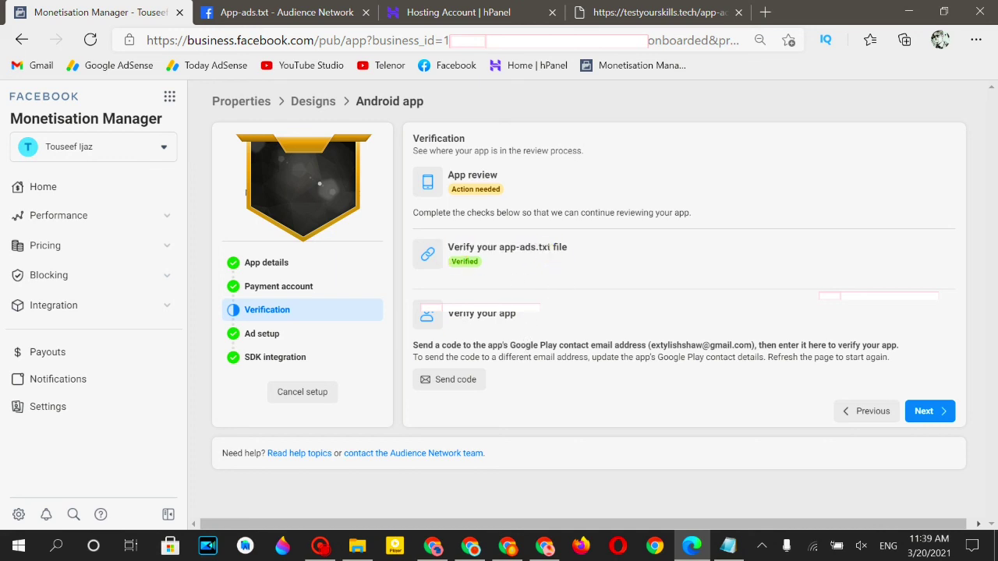